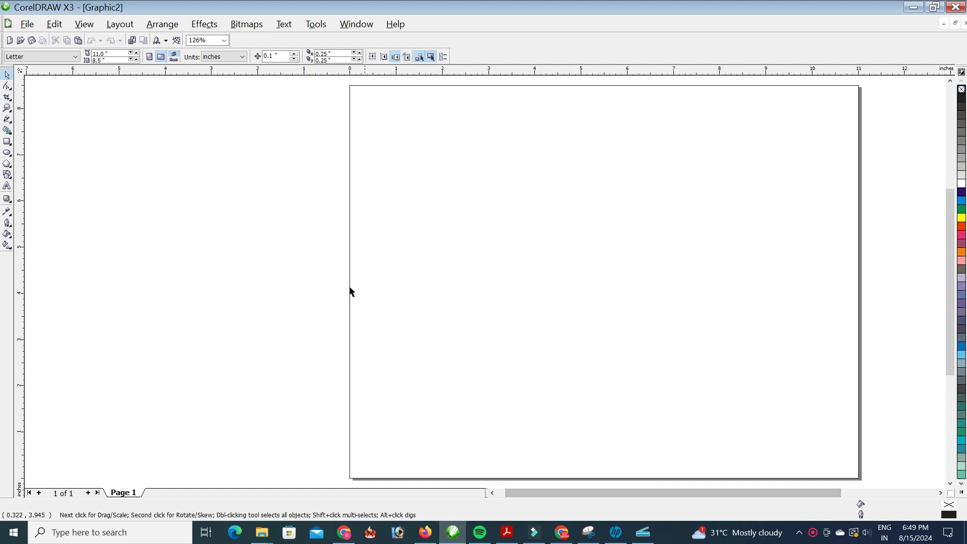
# Draw a circle about 3.54 inches in diameter and place a duplicate beside it at the same height, partly overlapping.
pyautogui.click(7, 153)
pyautogui.moveTo(449, 133)
pyautogui.mouseDown()
pyautogui.moveTo(479, 186)
pyautogui.moveTo(512, 211)
pyautogui.moveTo(592, 192)
pyautogui.moveTo(554, 206)
pyautogui.moveTo(623, 296)
pyautogui.moveTo(615, 297)
pyautogui.mouseUp()
pyautogui.click(6, 77)
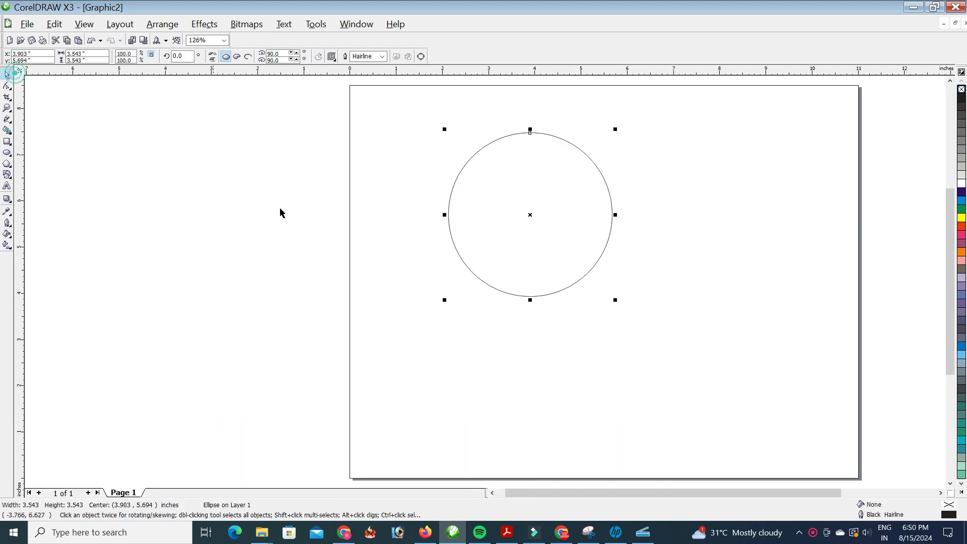
pyautogui.moveTo(496, 215); pyautogui.dragTo(612, 215)
pyautogui.rightClick(612, 216)
# Intersect the two circles to create a leaf shape and move both circles away from it.
pyautogui.moveTo(424, 112); pyautogui.dragTo(767, 344)
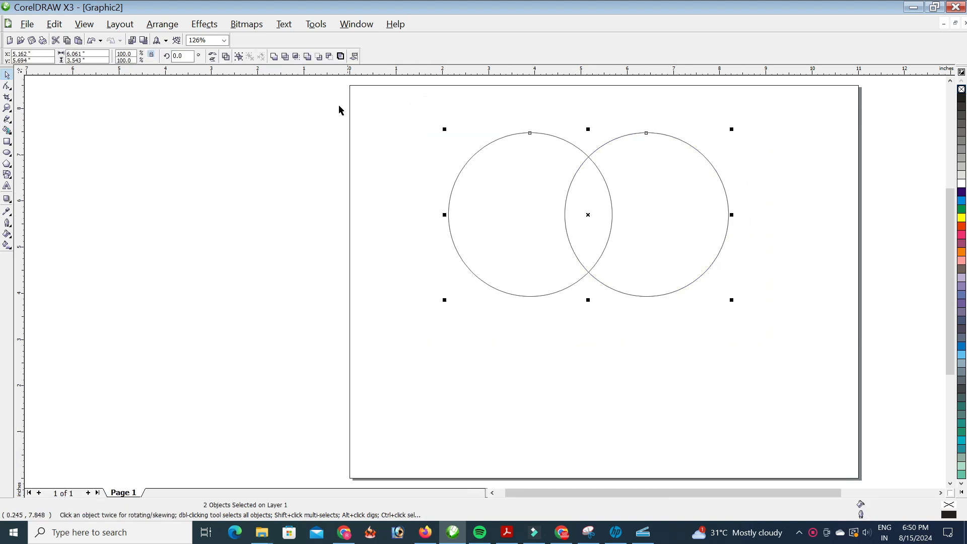
pyautogui.click(296, 57)
pyautogui.moveTo(504, 224); pyautogui.dragTo(415, 250)
pyautogui.moveTo(655, 232); pyautogui.dragTo(723, 321)
pyautogui.moveTo(441, 231); pyautogui.dragTo(422, 253)
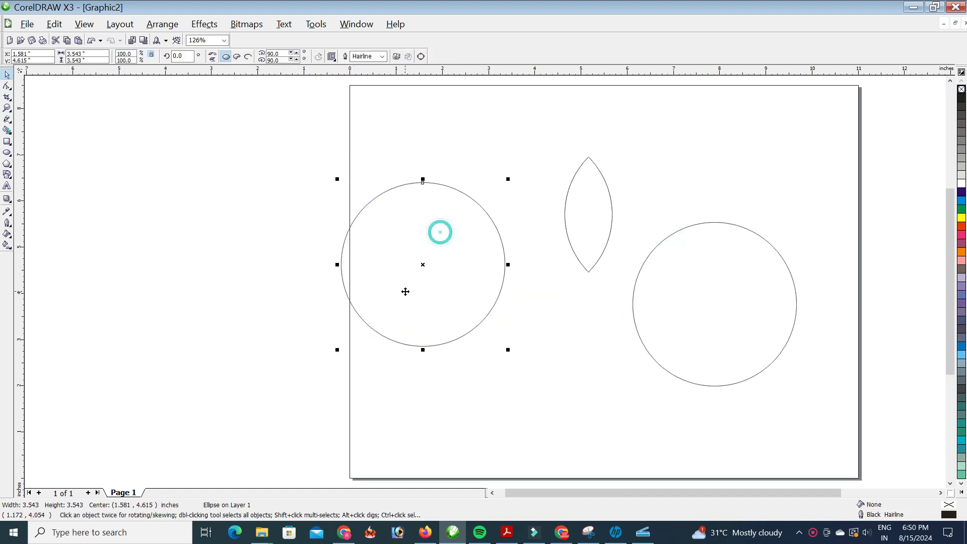
# Delete both original circles and move the leaf shape slightly up and to the left.
pyautogui.press('Delete')
pyautogui.click(743, 323)
pyautogui.press('Delete')
pyautogui.moveTo(572, 220); pyautogui.dragTo(555, 209)
pyautogui.click(650, 197)
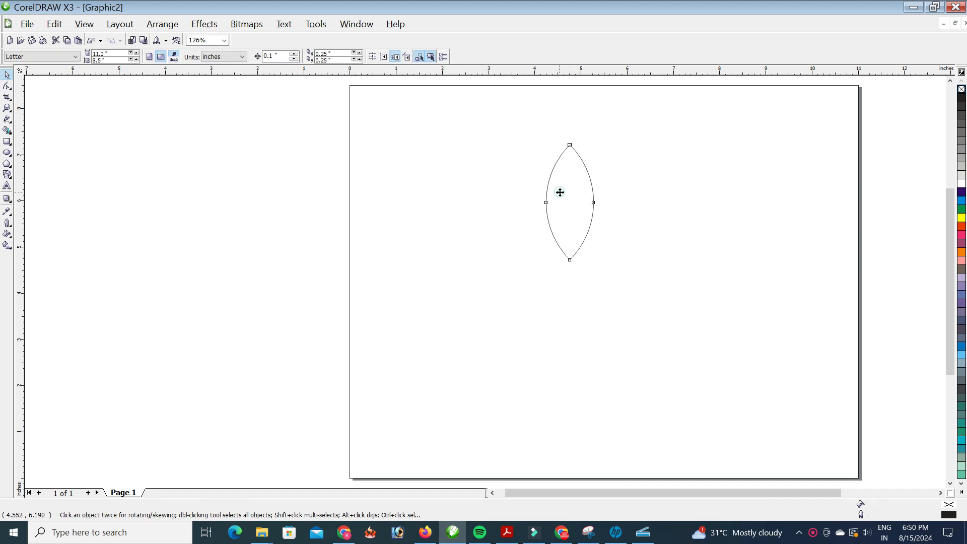
# Make an 87% scaled duplicate of the leaf anchored at its lower right corner and repeat the operation for a third, smaller leaf.
pyautogui.click(560, 193)
pyautogui.scroll(1, 579, 198)
pyautogui.moveTo(416, 171); pyautogui.dragTo(427, 185)
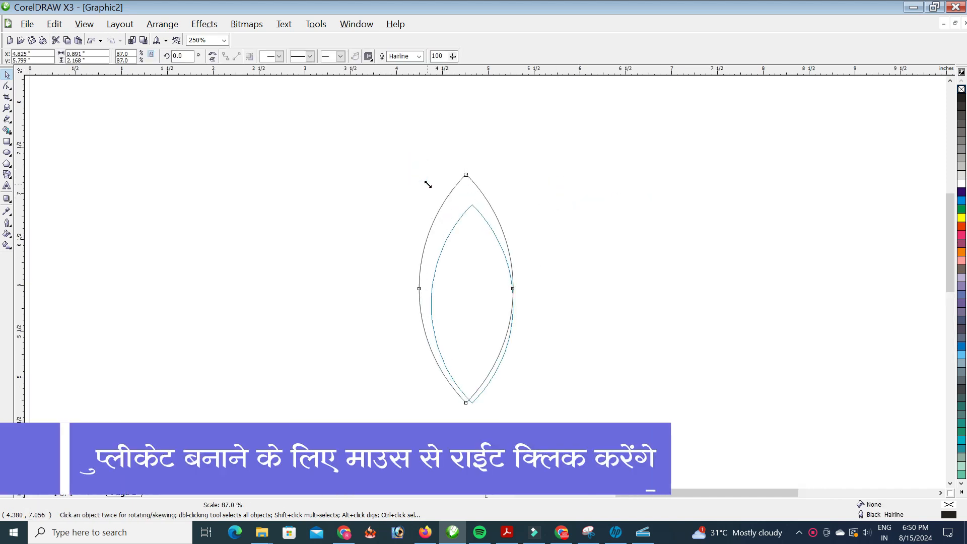
pyautogui.moveTo(428, 184); pyautogui.dragTo(427, 186)
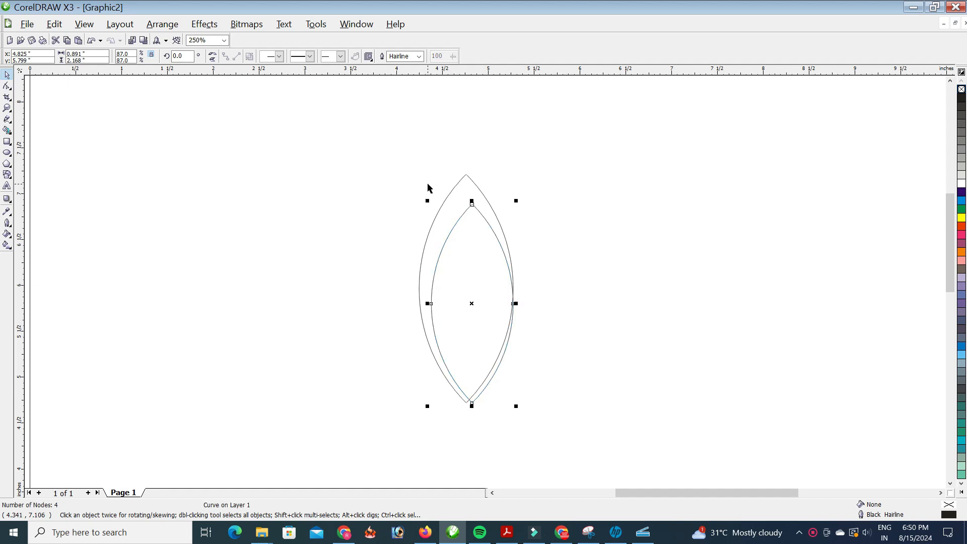
pyautogui.hotkey('ctrl', 'r')
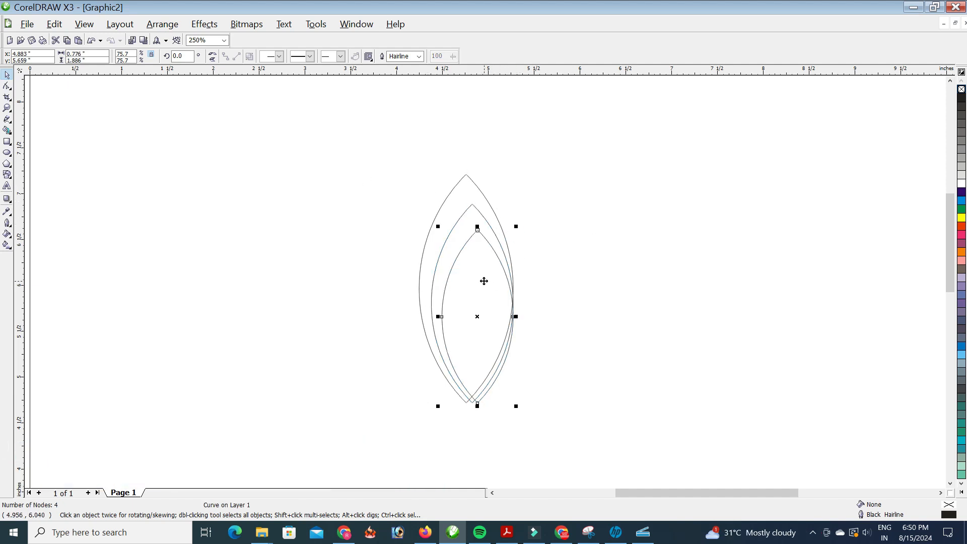
# Align all three leaf shapes on their shared vertical centre line.
pyautogui.click(416, 224)
pyautogui.moveTo(394, 152); pyautogui.dragTo(529, 423)
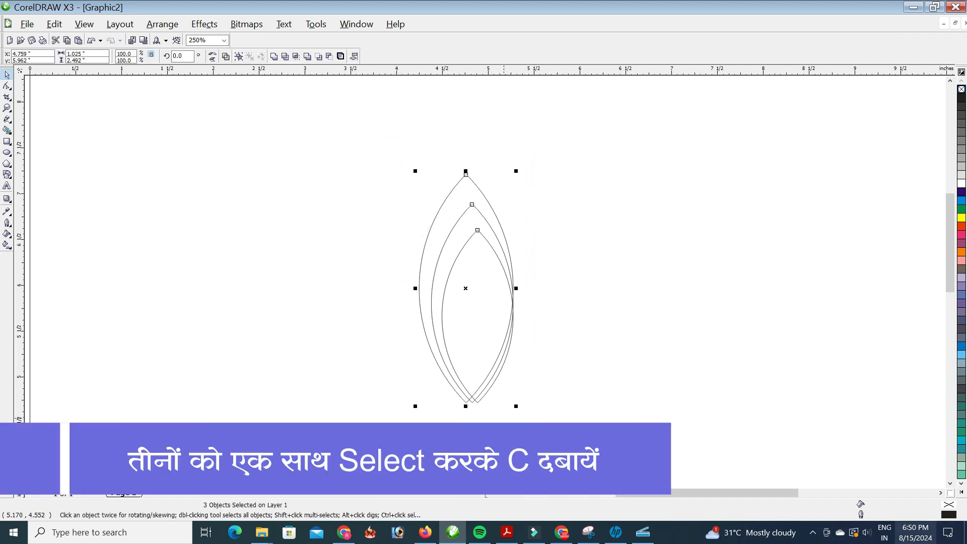
pyautogui.press('c')
pyautogui.scroll(1, 477, 315)
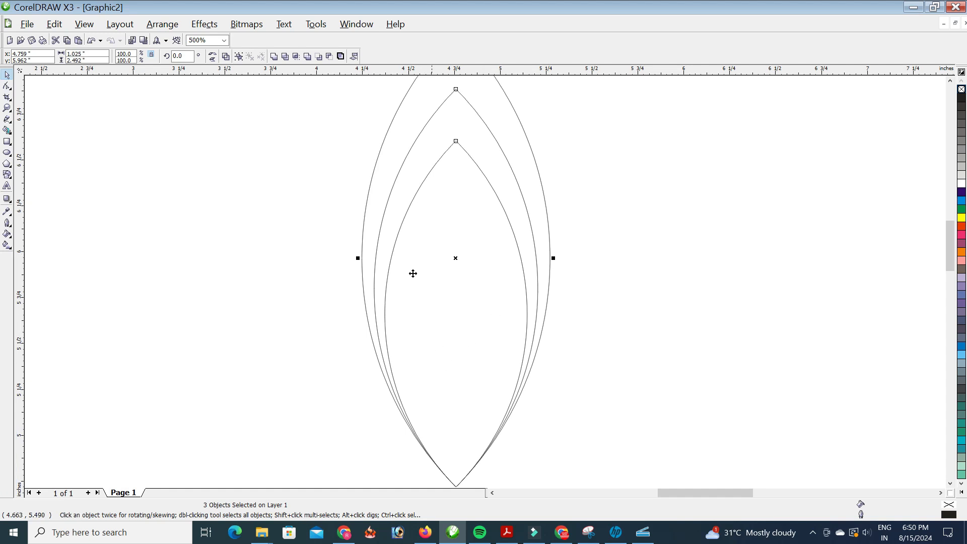
pyautogui.click(678, 225)
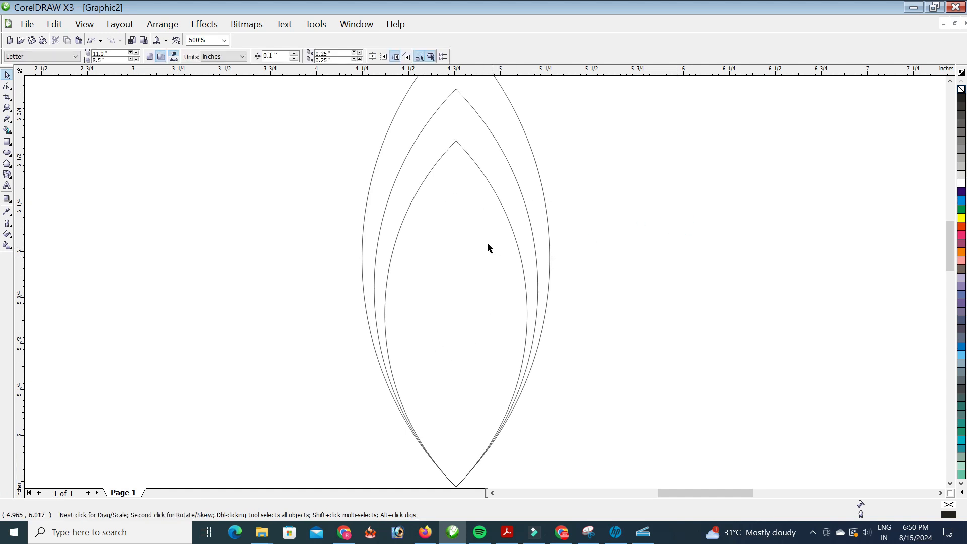
# Fill the innermost leaf with magenta and apply a downward linear fountain fill fading to white near its lower end.
pyautogui.click(481, 241)
pyautogui.click(626, 375)
pyautogui.click(459, 378)
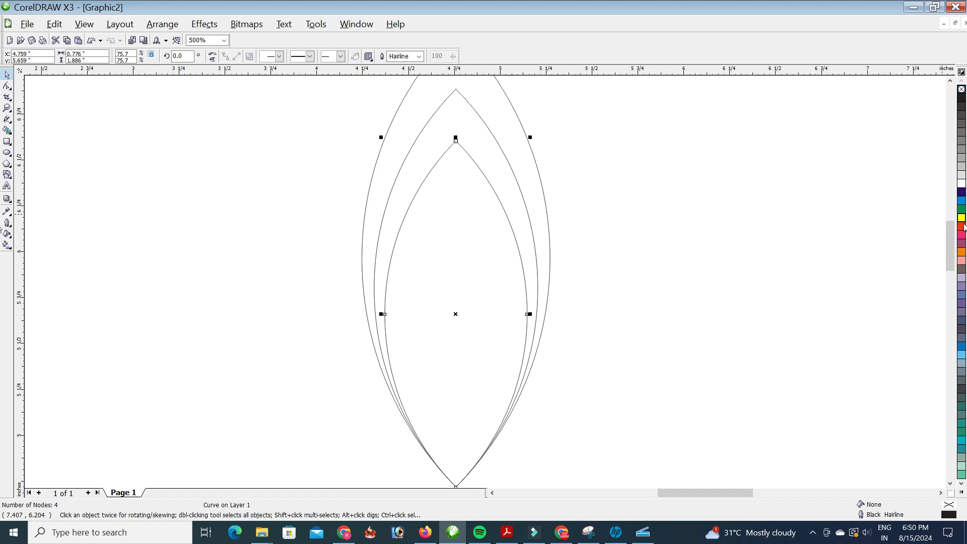
pyautogui.click(962, 235)
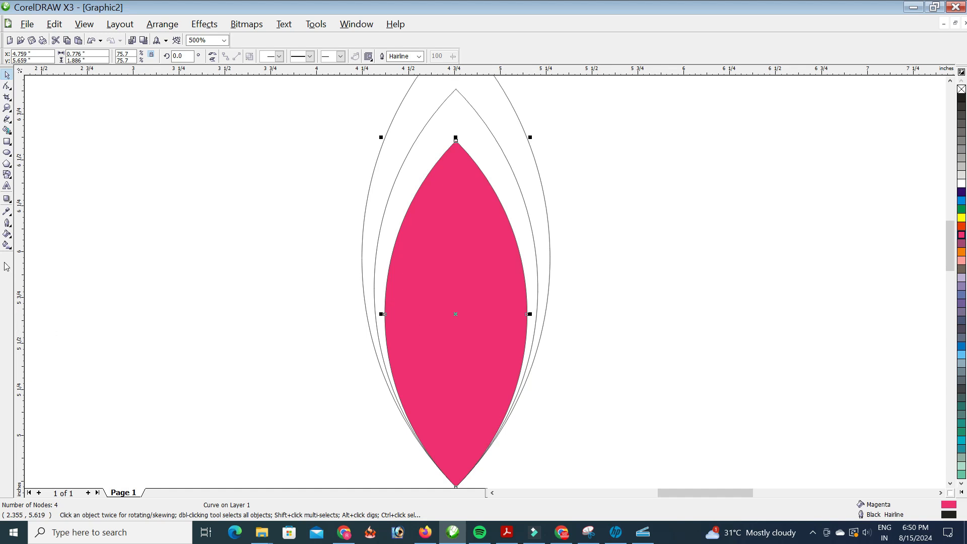
pyautogui.click(8, 247)
pyautogui.moveTo(458, 213); pyautogui.dragTo(457, 381)
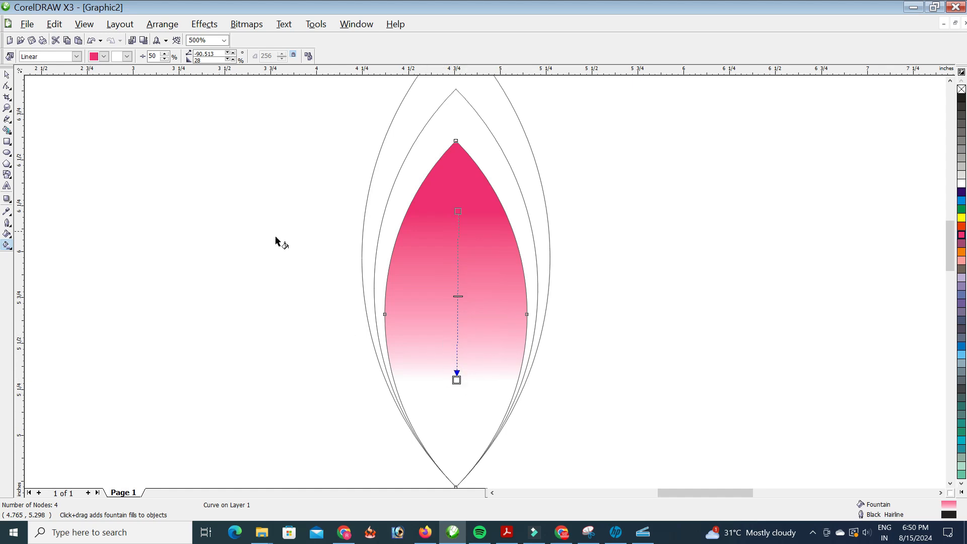
pyautogui.moveTo(457, 381); pyautogui.dragTo(458, 403)
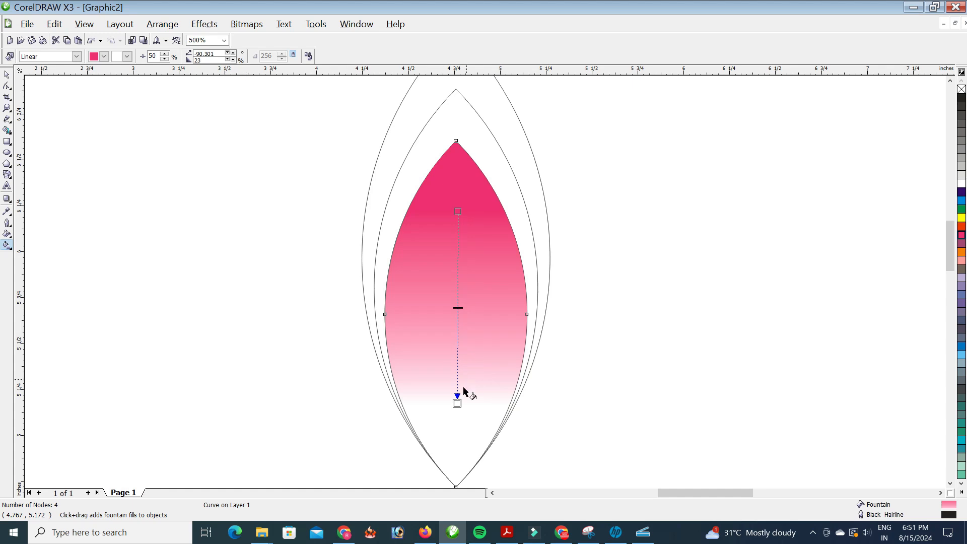
# Try orange and light yellow as the end colour of the innermost leaf's fountain fill.
pyautogui.click(127, 55)
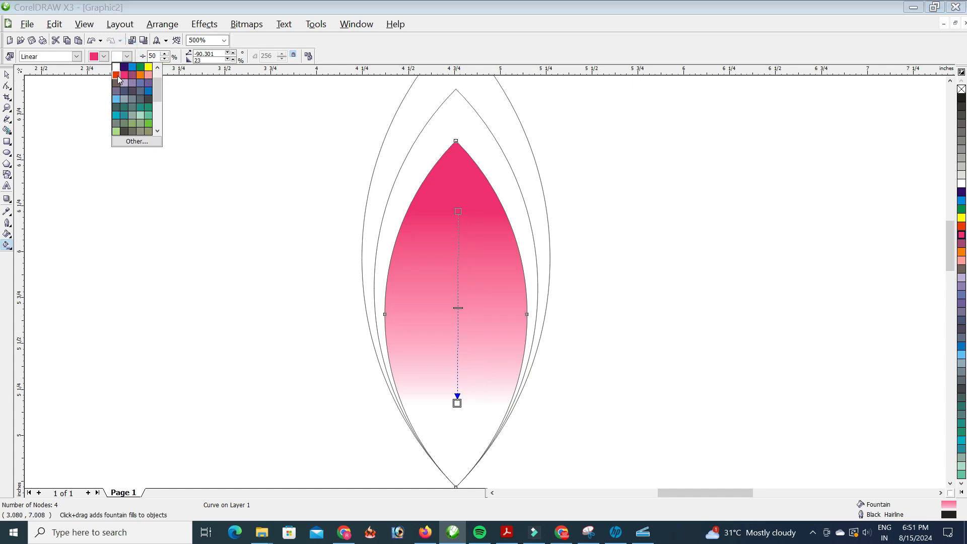
pyautogui.click(116, 75)
pyautogui.click(127, 55)
pyautogui.click(140, 64)
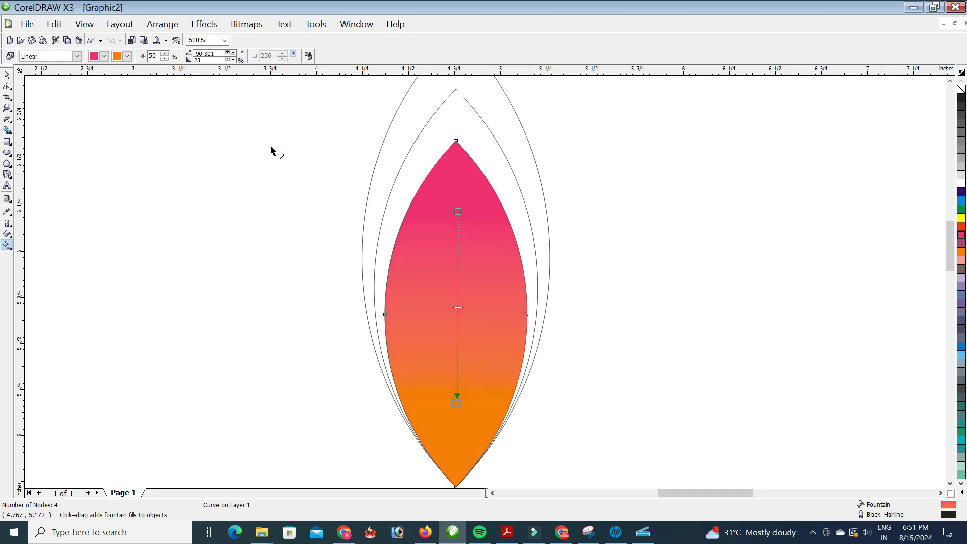
pyautogui.click(128, 55)
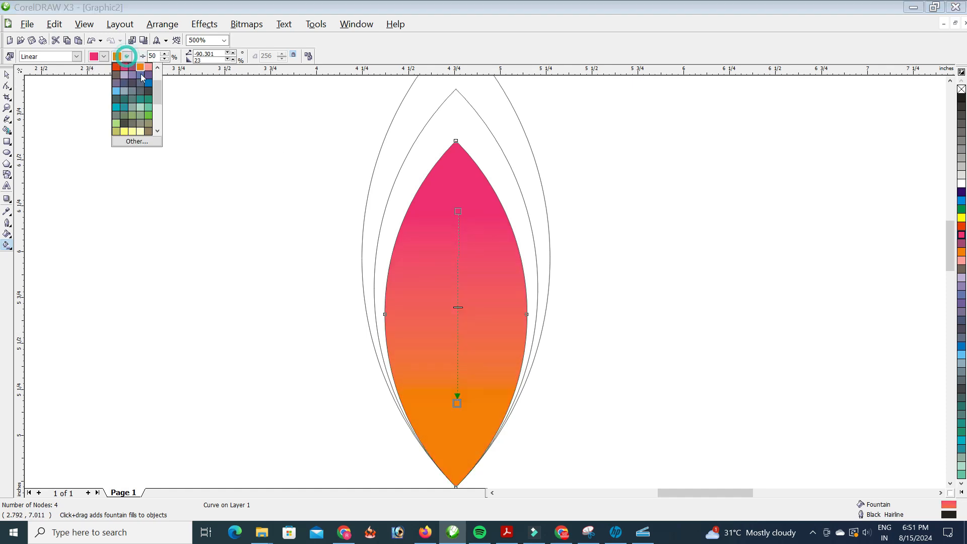
pyautogui.click(124, 131)
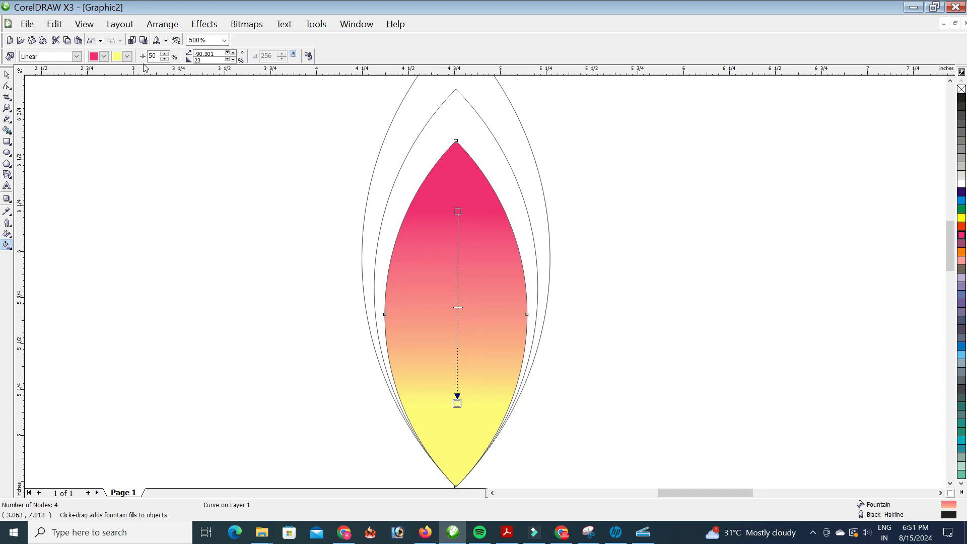
# Set the end colour of the innermost leaf's fountain fill to bright yellow and deselect the leaf.
pyautogui.click(127, 55)
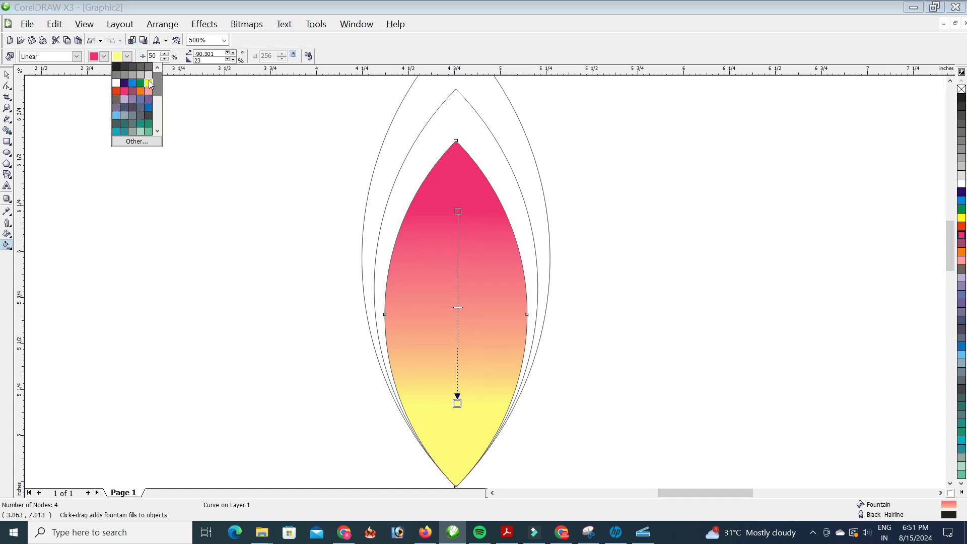
pyautogui.click(149, 83)
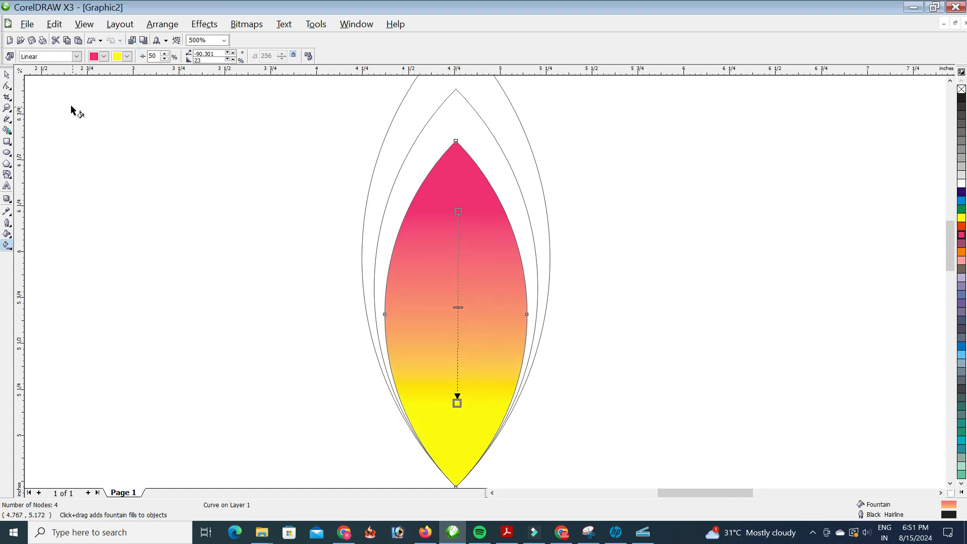
pyautogui.click(7, 75)
pyautogui.click(641, 243)
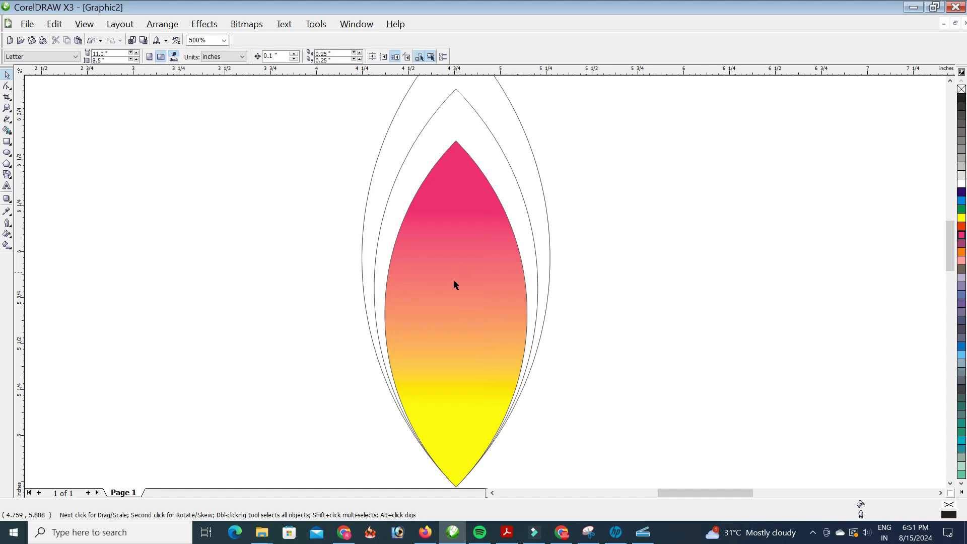
# Give the middle leaf a linear fountain fill running down from cyan at its upper tip to green.
pyautogui.click(497, 169)
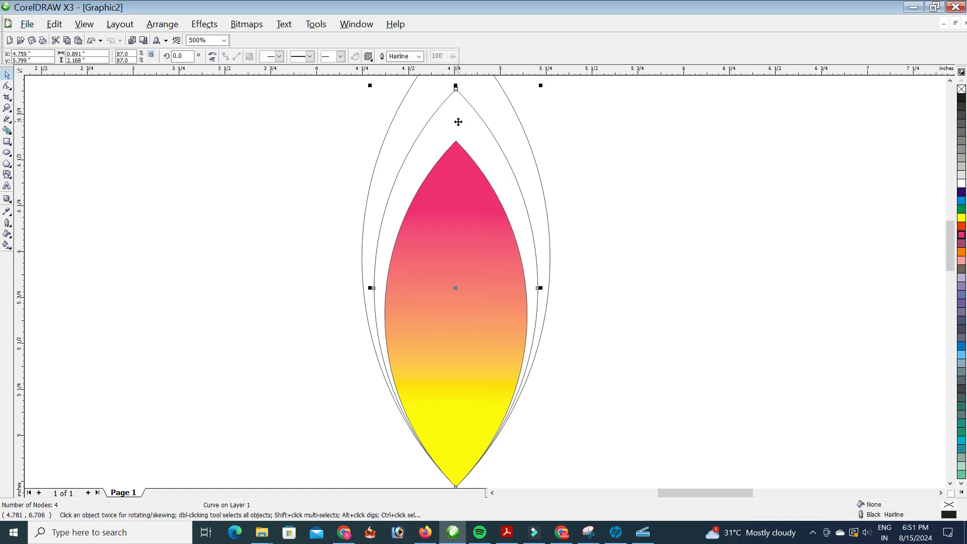
pyautogui.click(962, 200)
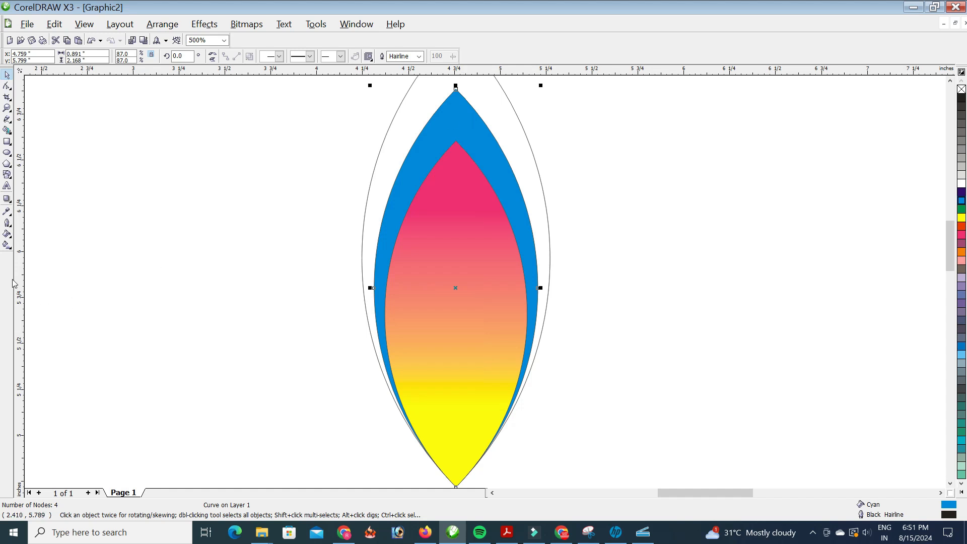
pyautogui.click(7, 246)
pyautogui.moveTo(457, 92); pyautogui.dragTo(456, 341)
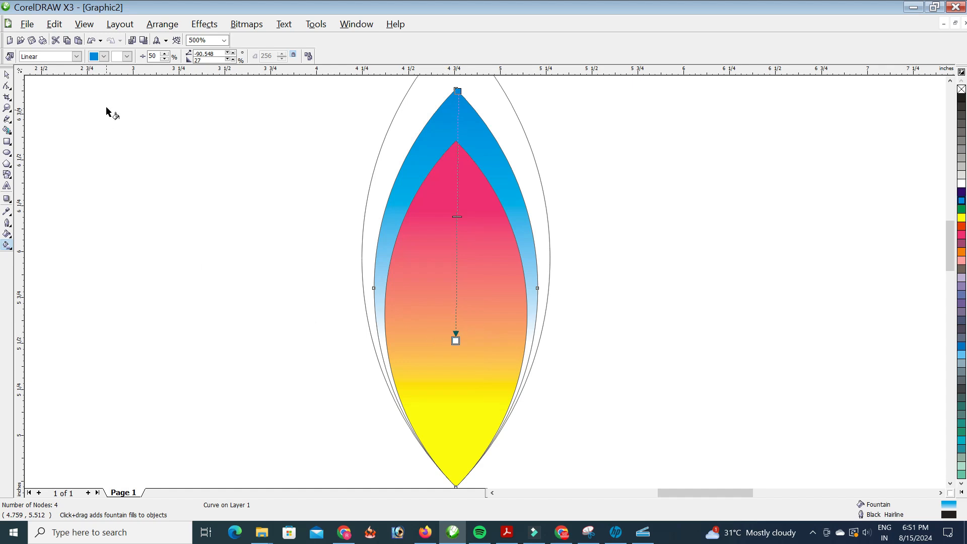
pyautogui.click(127, 56)
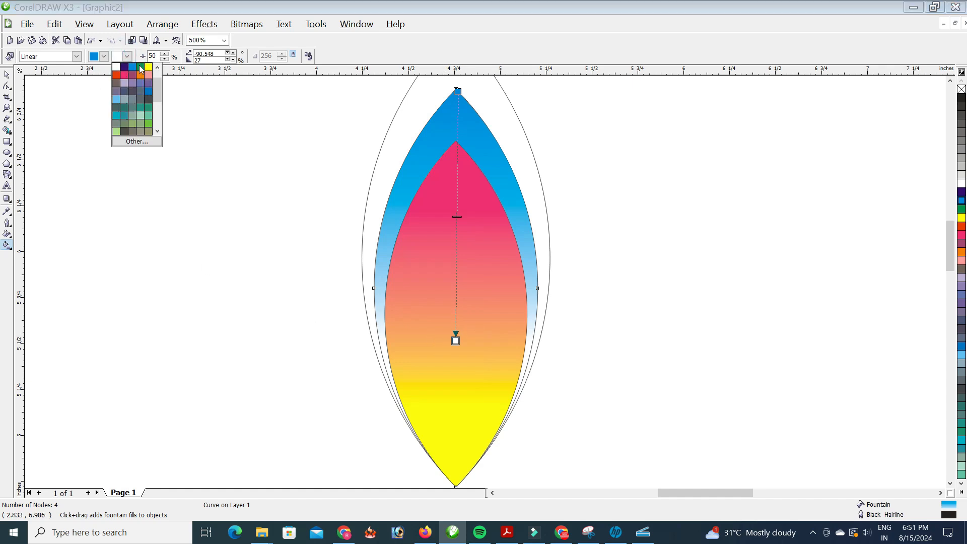
pyautogui.click(140, 69)
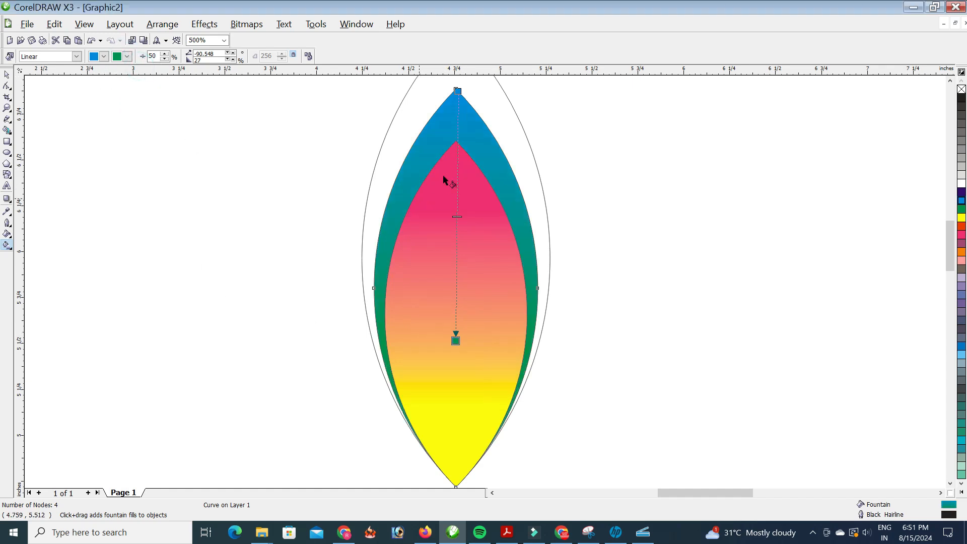
pyautogui.click(8, 75)
pyautogui.click(161, 142)
# Fill the outermost leaf with orange and apply a downward linear fountain fill fading to white.
pyautogui.click(515, 129)
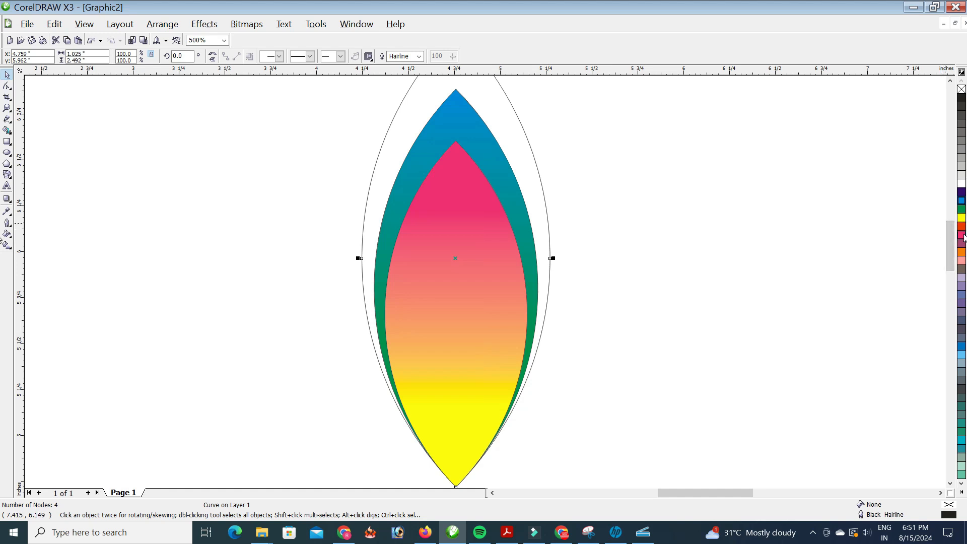
pyautogui.click(961, 252)
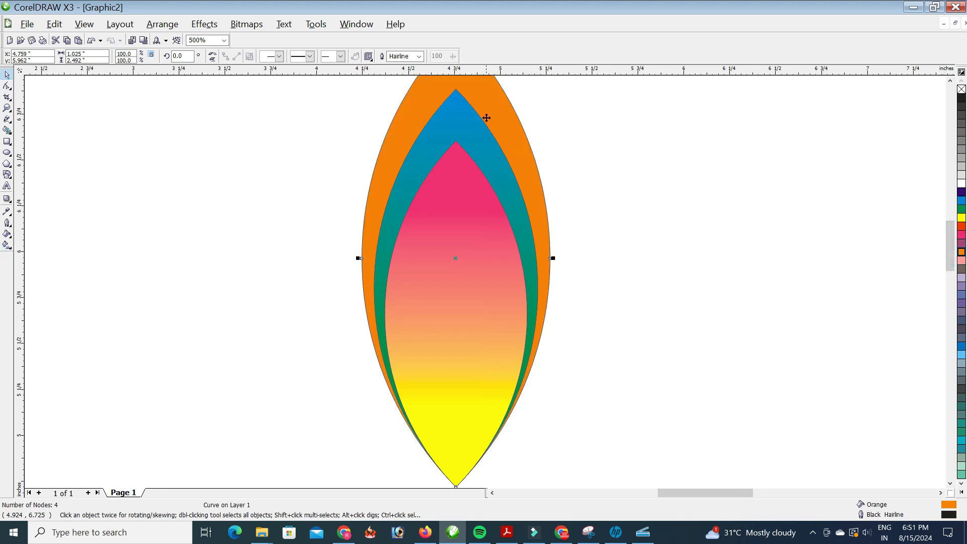
pyautogui.click(7, 245)
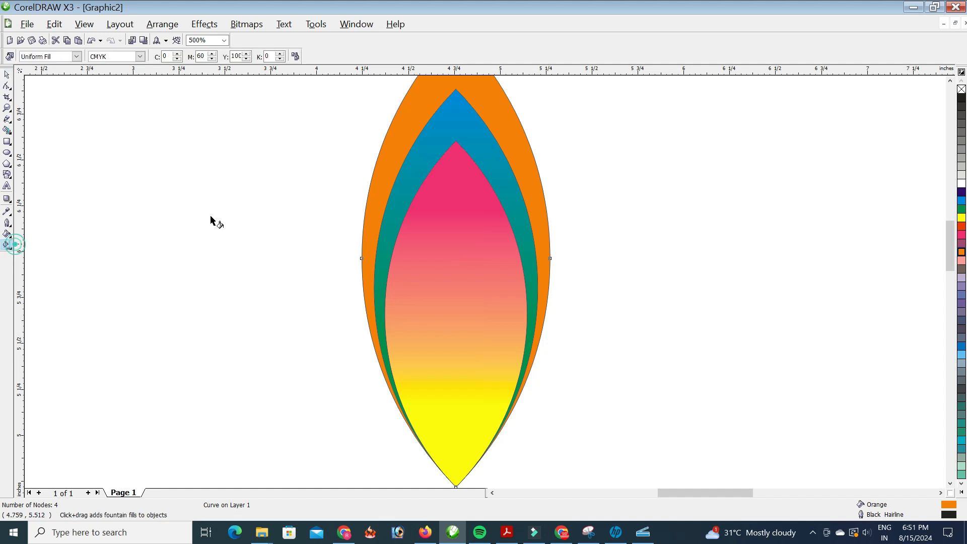
pyautogui.moveTo(459, 80); pyautogui.dragTo(456, 297)
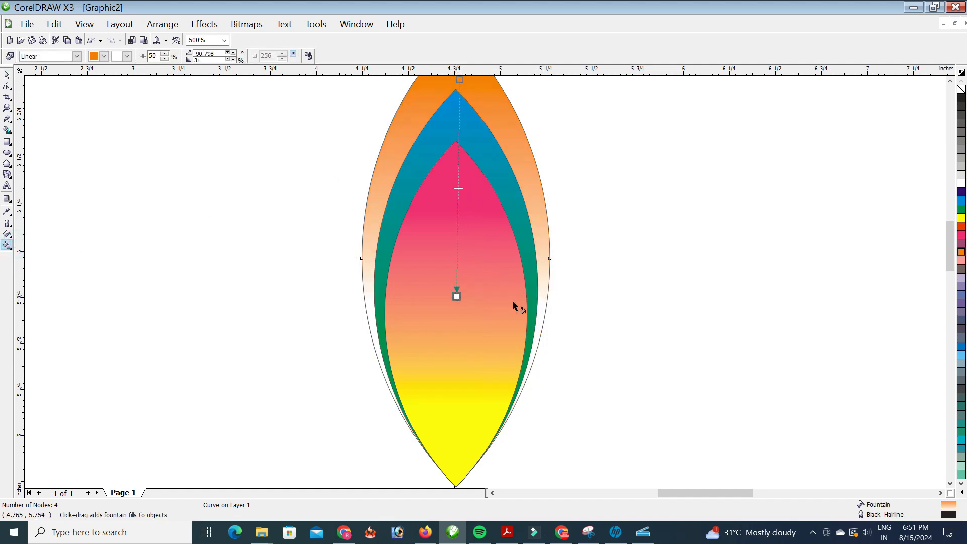
# Try dark indigo and reddish purple as the end colour of the outermost leaf's fountain fill.
pyautogui.click(127, 56)
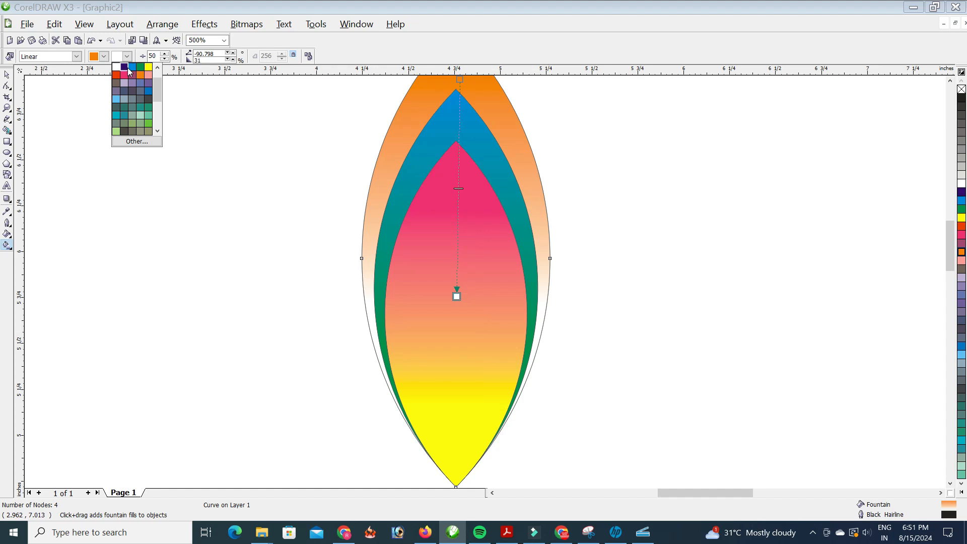
pyautogui.click(124, 67)
pyautogui.click(128, 57)
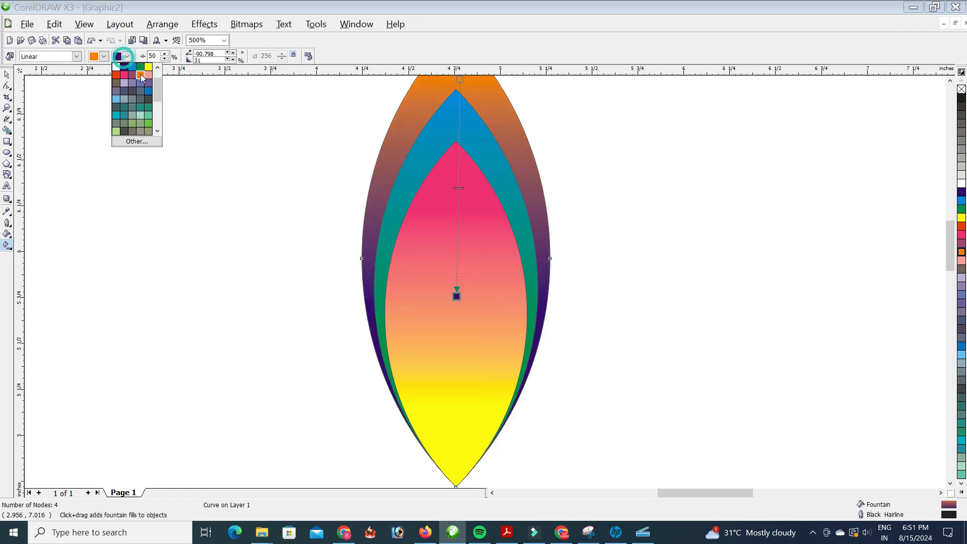
pyautogui.click(159, 80)
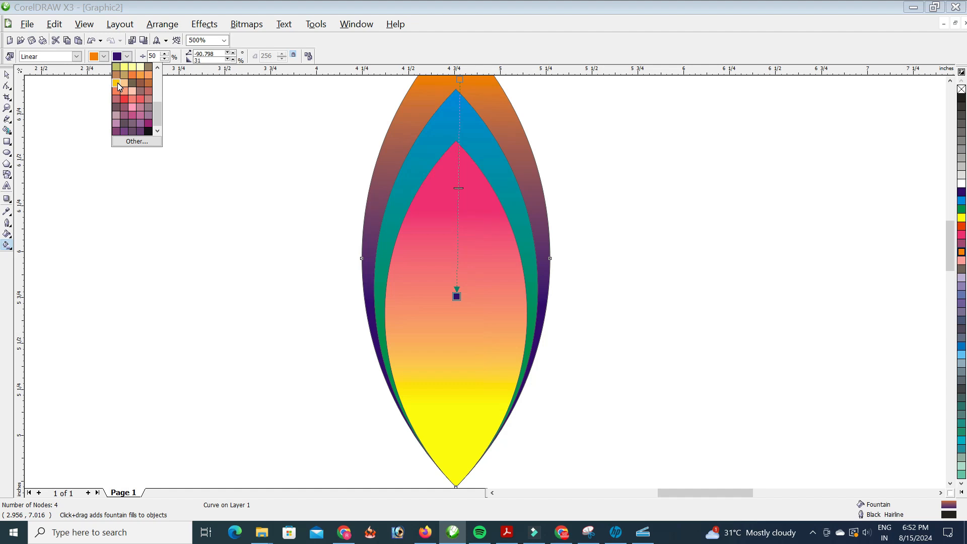
pyautogui.click(150, 125)
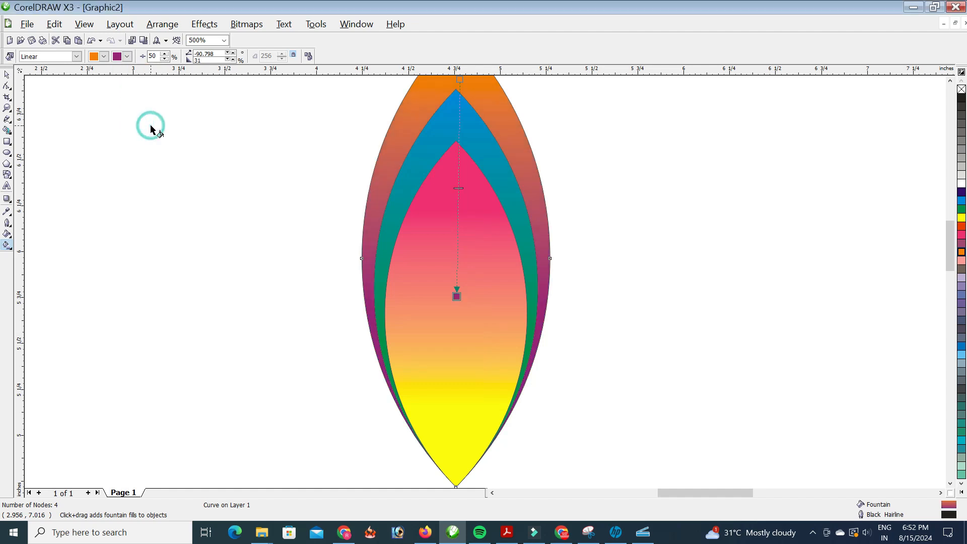
# Set the end colour of the outermost leaf's fountain fill to black and deselect the leaf.
pyautogui.click(127, 56)
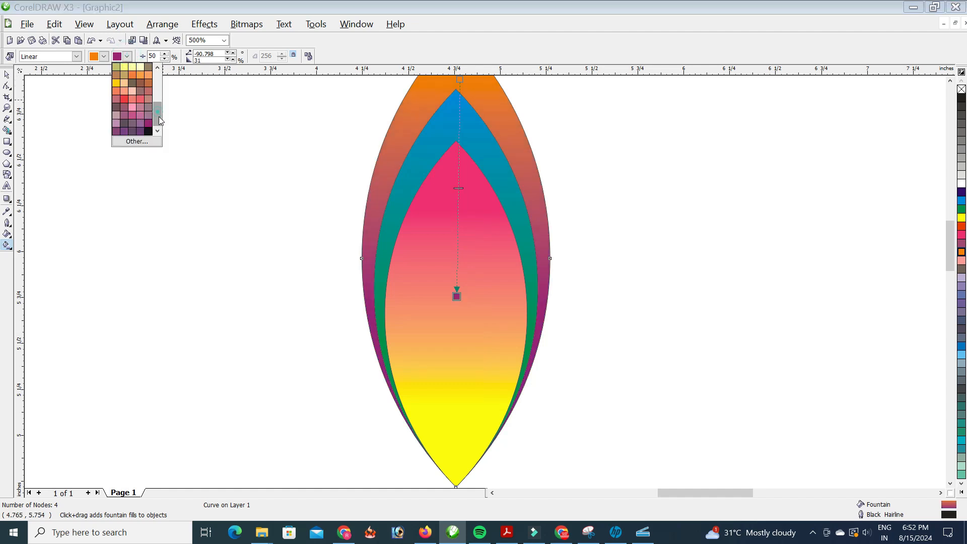
pyautogui.click(147, 133)
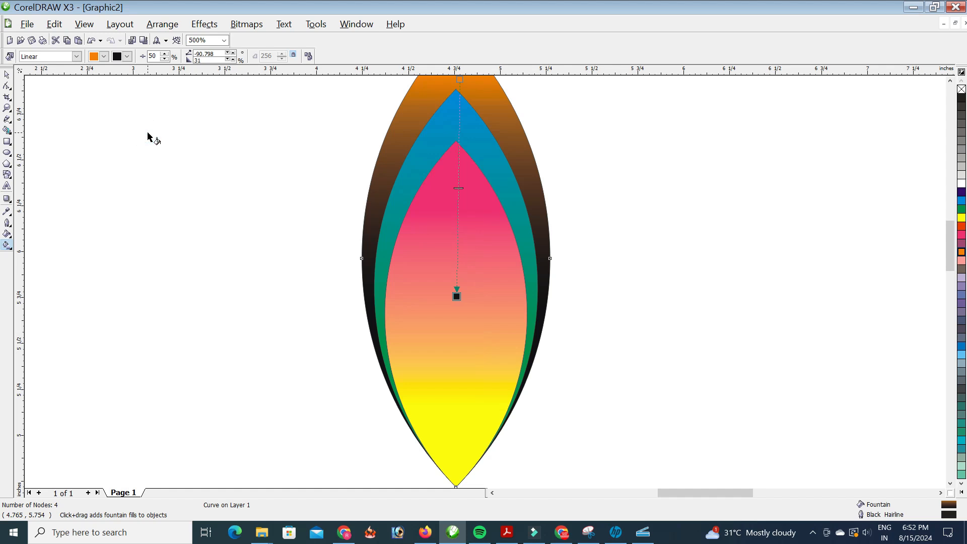
pyautogui.click(7, 75)
pyautogui.click(202, 127)
# Select all three nested leaves and group them into one petal.
pyautogui.scroll(-1, 366, 147)
pyautogui.scroll(1, 501, 288)
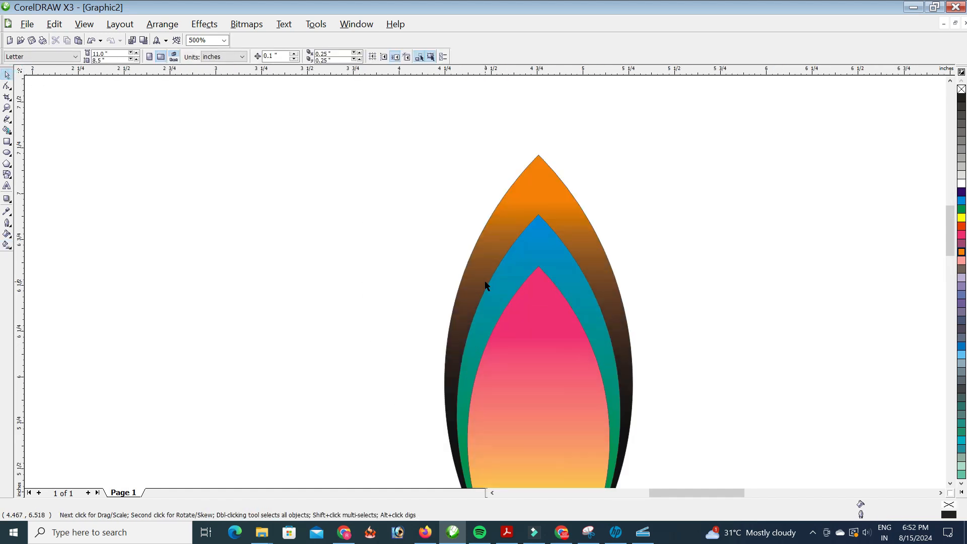
pyautogui.scroll(-1, 485, 280)
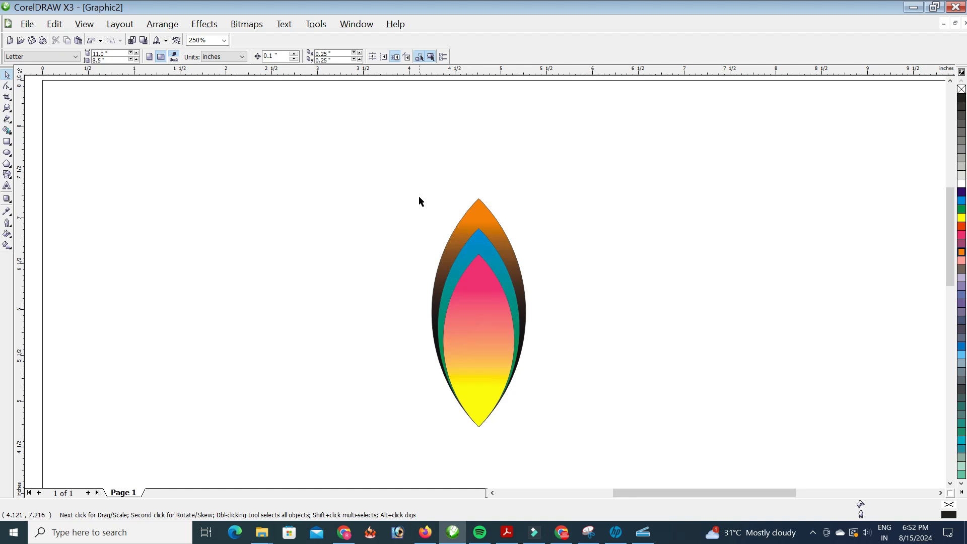
pyautogui.moveTo(414, 190); pyautogui.dragTo(540, 448)
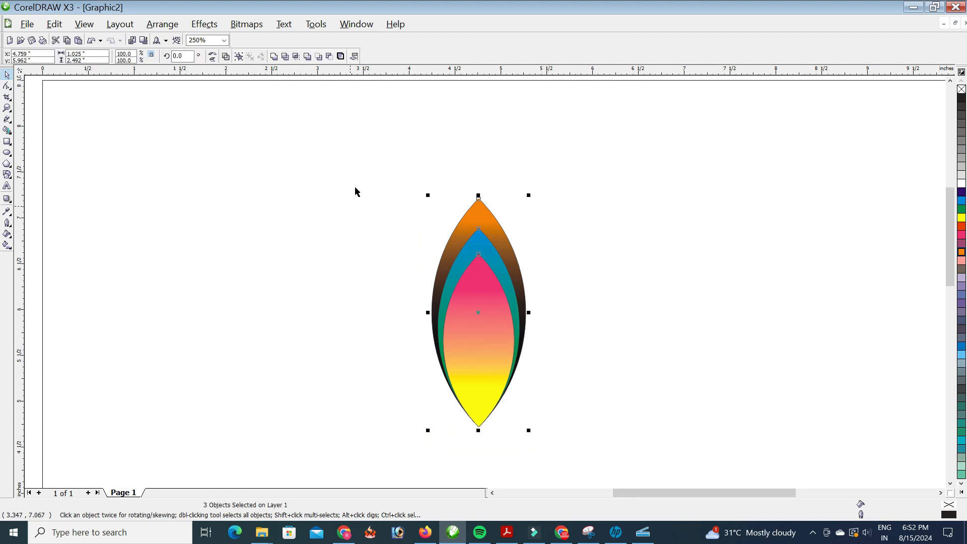
pyautogui.click(239, 57)
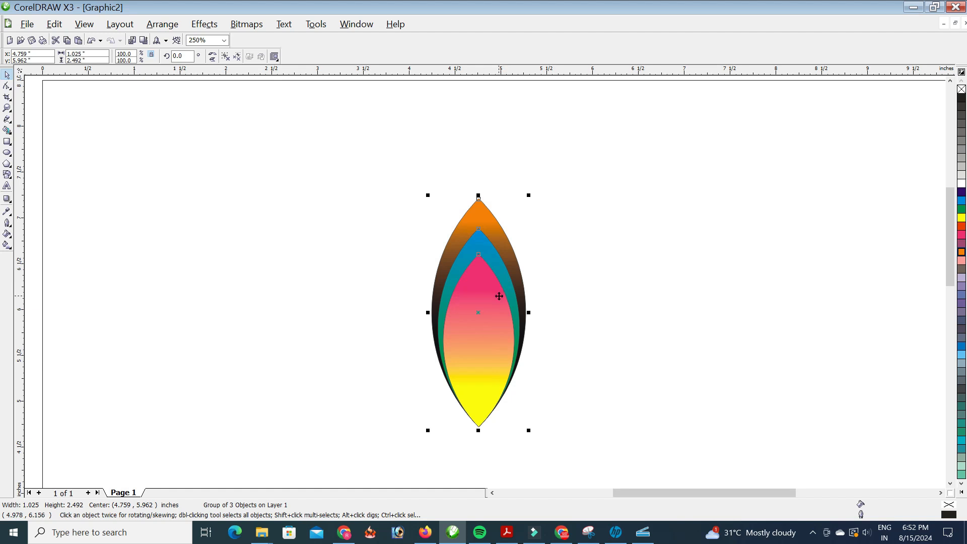
# Create a vertically mirrored duplicate of the petal directly below it, with the yellow tips meeting.
pyautogui.scroll(-3, 948, 221)
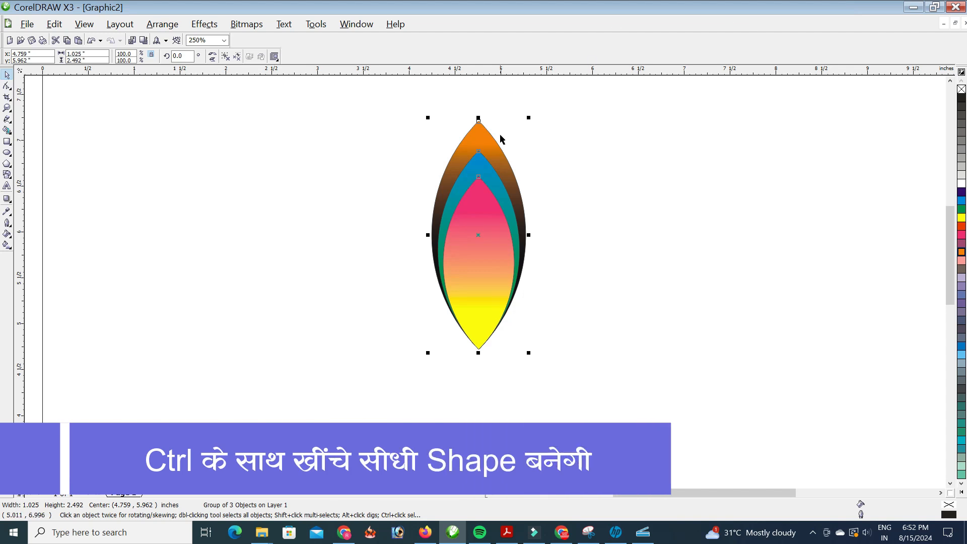
pyautogui.moveTo(479, 118); pyautogui.dragTo(480, 389)
pyautogui.rightClick(481, 388)
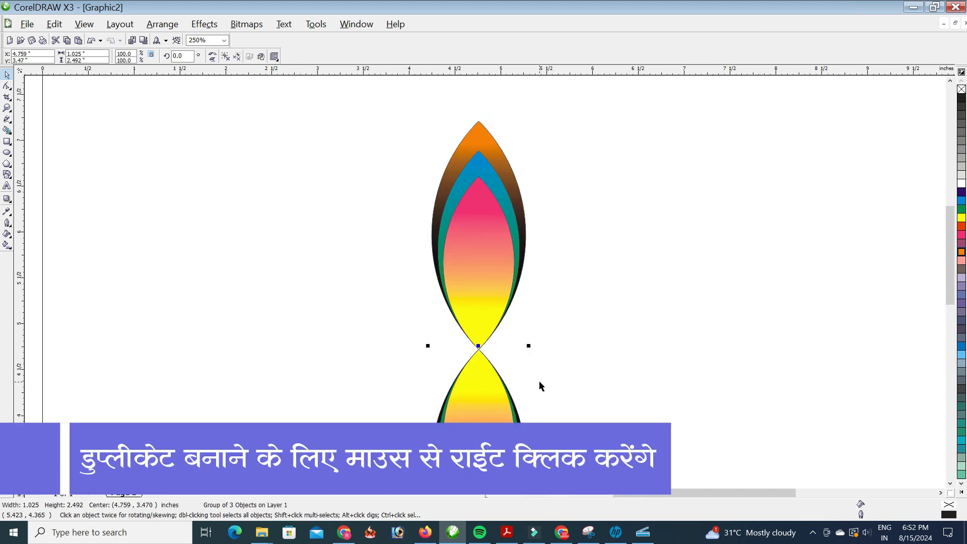
pyautogui.scroll(-1, 548, 387)
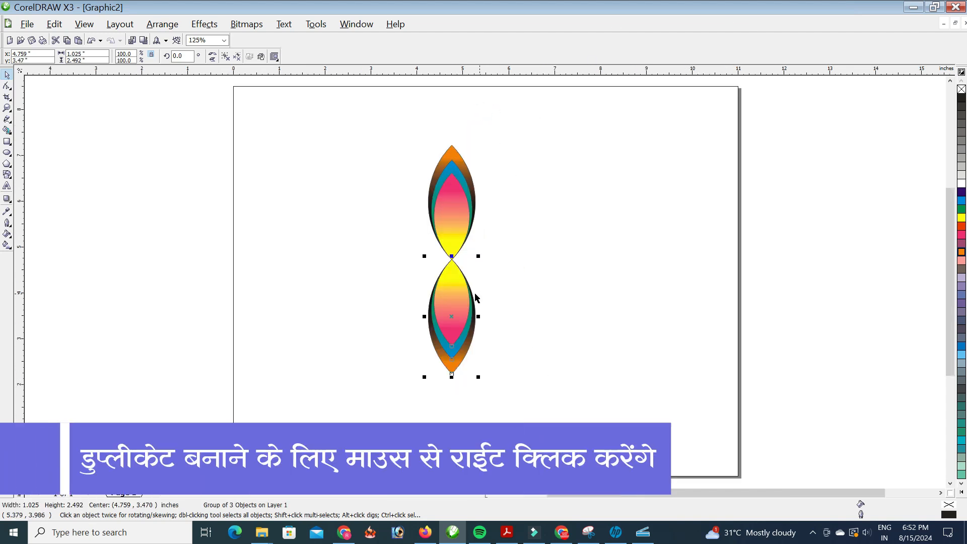
# Scale both petals together to about 0.78 by 3.8 inches and move them up near the page's upper edge.
pyautogui.click(395, 276)
pyautogui.moveTo(408, 127); pyautogui.dragTo(460, 361)
pyautogui.press('Up')
pyautogui.press('Up')
pyautogui.press('Up')
pyautogui.press('Up')
pyautogui.press('Up')
pyautogui.press('Up')
pyautogui.press('Up')
pyautogui.press('Up')
pyautogui.press('Up')
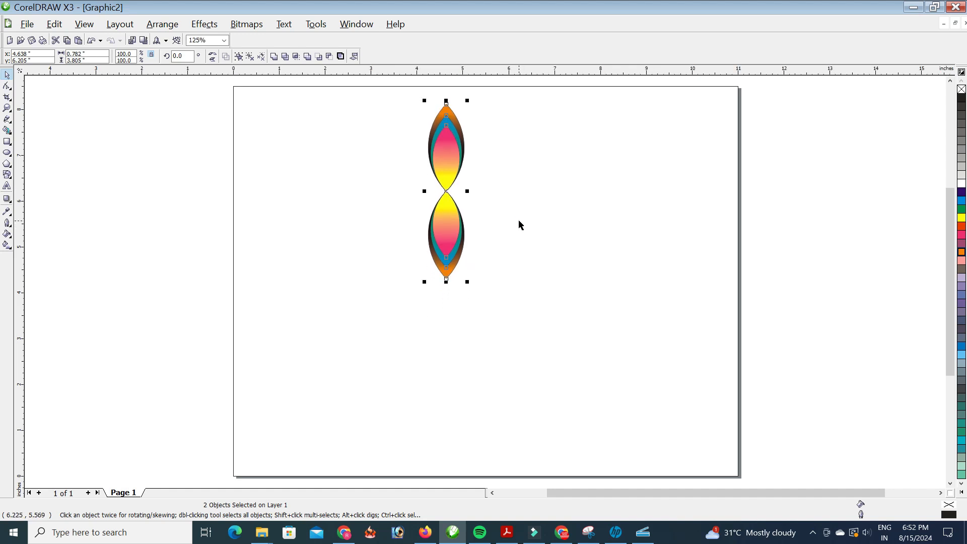
pyautogui.press('Right')
pyautogui.press('Right')
pyautogui.scroll(1, 443, 212)
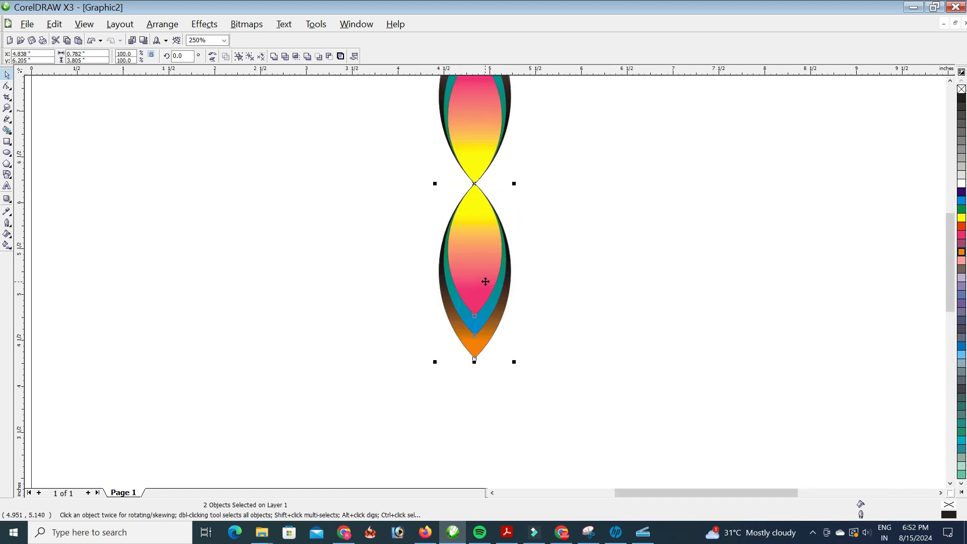
# Scale the petal pair down to about 0.66 by 3.2 inches, nudge it right 0.2 inches and deselect it.
pyautogui.scroll(-1, 483, 281)
pyautogui.moveTo(501, 325); pyautogui.dragTo(496, 297)
pyautogui.press('Right')
pyautogui.press('Right')
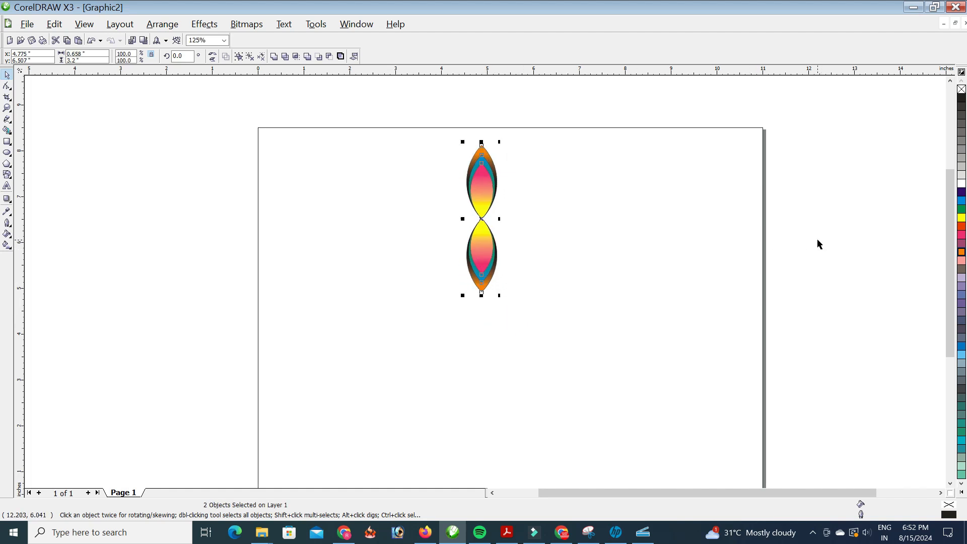
pyautogui.click(830, 238)
# Move the lower petal straight down near the page's bottom edge, to a centre Y of 1.607 inches.
pyautogui.moveTo(447, 217); pyautogui.dragTo(514, 276)
pyautogui.moveTo(527, 314); pyautogui.dragTo(527, 314)
pyautogui.press('Down')
pyautogui.press('Down')
pyautogui.press('Down')
pyautogui.press('Down')
pyautogui.press('Down')
pyautogui.press('Down')
pyautogui.press('Down')
pyautogui.press('Down')
pyautogui.press('Down')
pyautogui.press('Down')
pyautogui.press('Down')
pyautogui.press('Down')
pyautogui.press('Down')
pyautogui.press('Down')
pyautogui.press('Down')
pyautogui.press('Down')
pyautogui.press('Down')
pyautogui.press('Down')
pyautogui.press('Down')
pyautogui.press('Down')
pyautogui.press('Down')
pyautogui.press('Down')
pyautogui.press('Down')
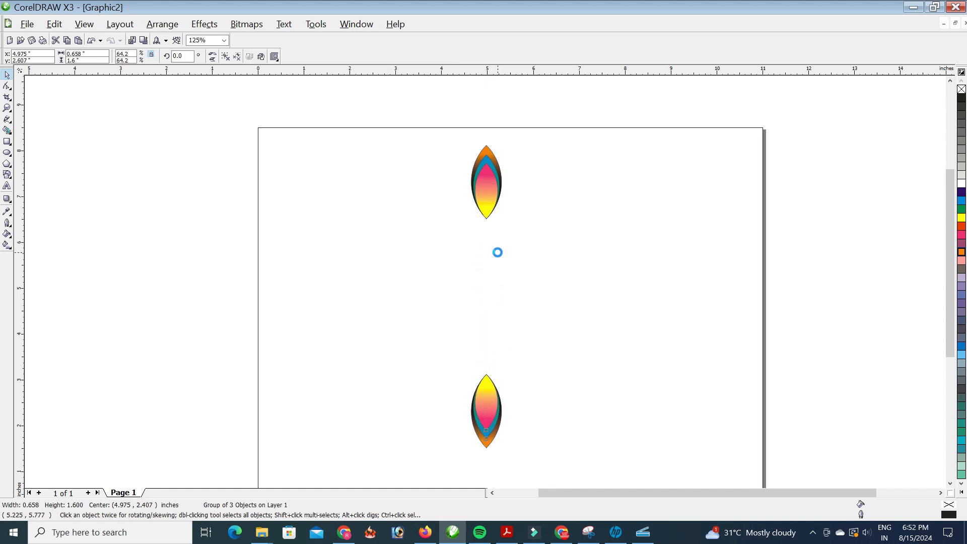
pyautogui.press('Down')
pyautogui.press('F3')
pyautogui.press('Down')
pyautogui.press('Down')
pyautogui.press('Down')
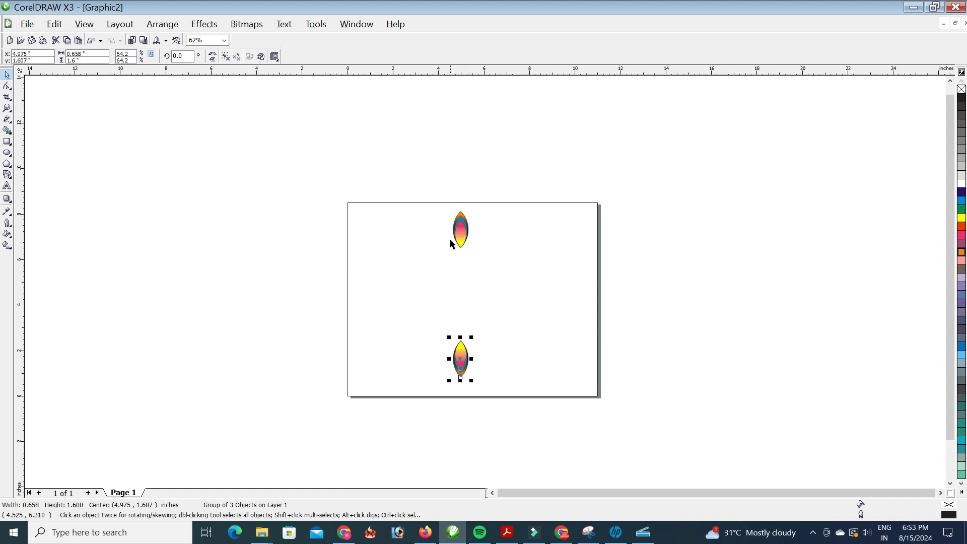
# Select both petals and create a copy rotated to 345 degrees about their common centre.
pyautogui.scroll(1, 487, 286)
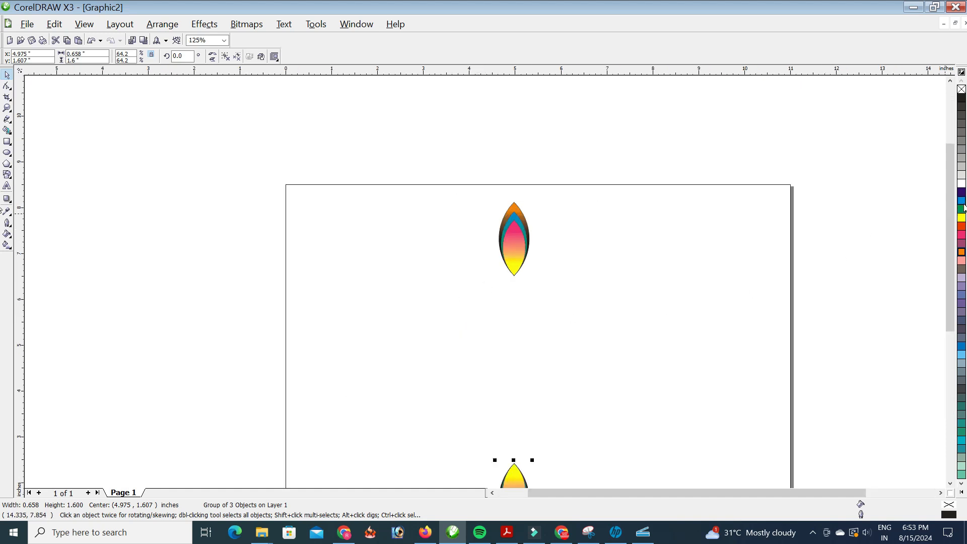
pyautogui.moveTo(951, 195); pyautogui.dragTo(954, 230)
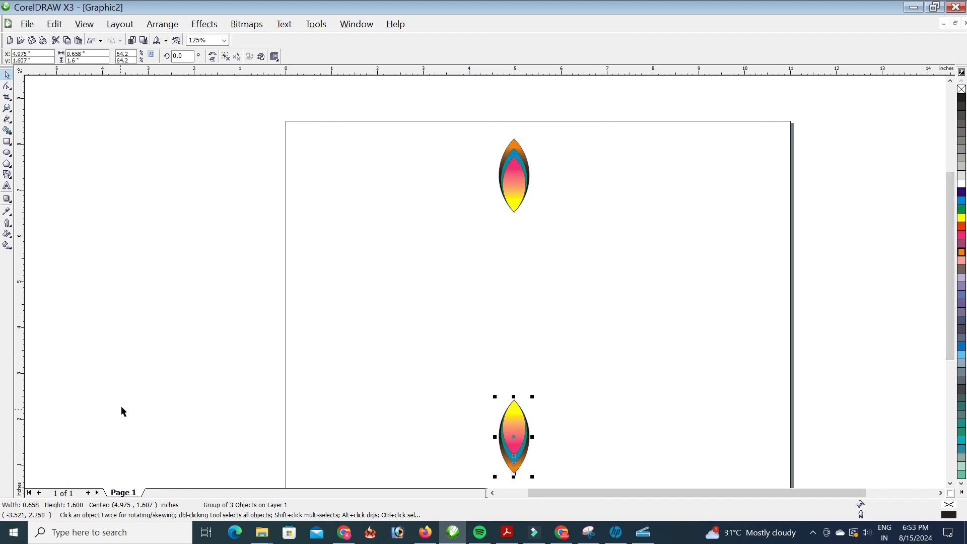
pyautogui.click(460, 104)
pyautogui.moveTo(464, 103); pyautogui.dragTo(560, 488)
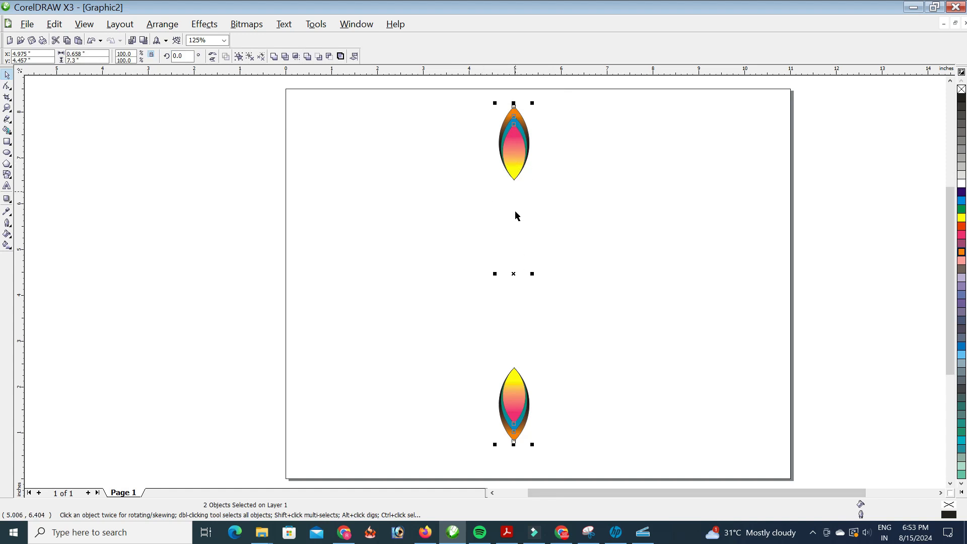
pyautogui.click(514, 273)
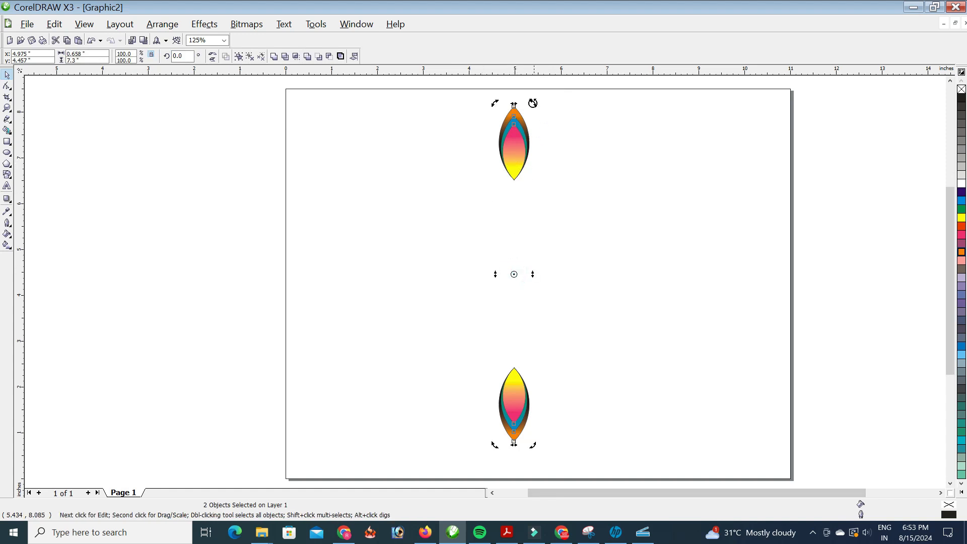
pyautogui.moveTo(532, 104); pyautogui.dragTo(569, 118)
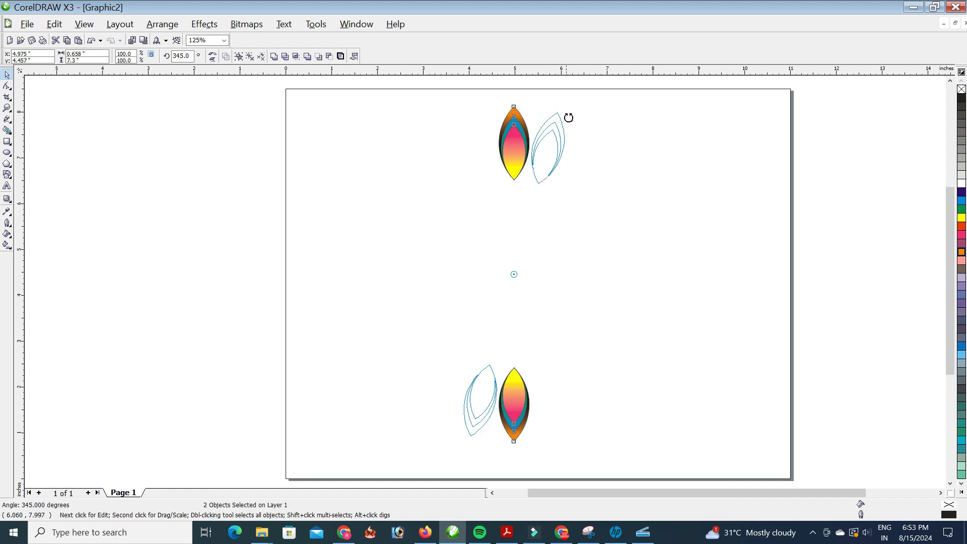
pyautogui.press('ctrl')
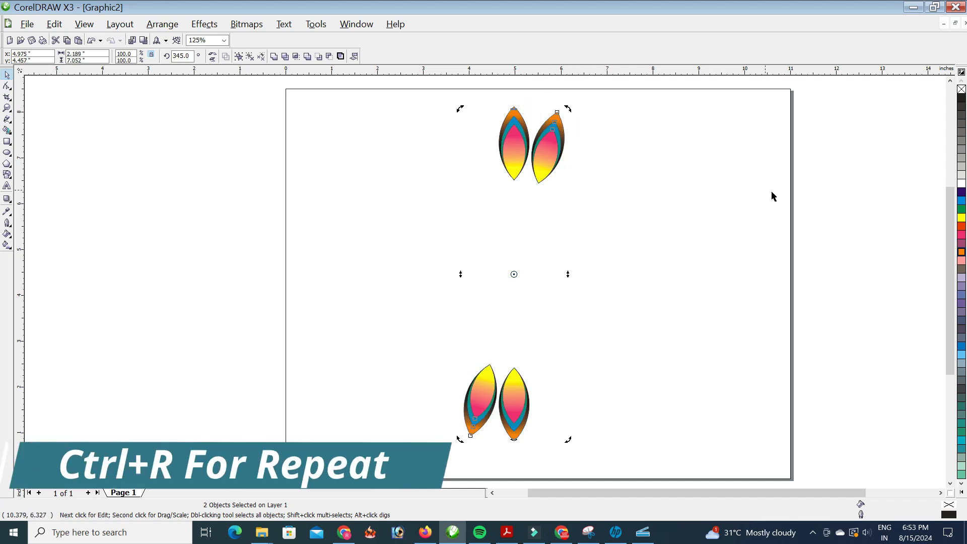
# Repeat the rotated copy until 24 petals form a complete ring, and deselect the petals.
pyautogui.hotkey('ctrl', 'r')
pyautogui.hotkey('ctrl', 'r')
pyautogui.hotkey('ctrl', 'r')
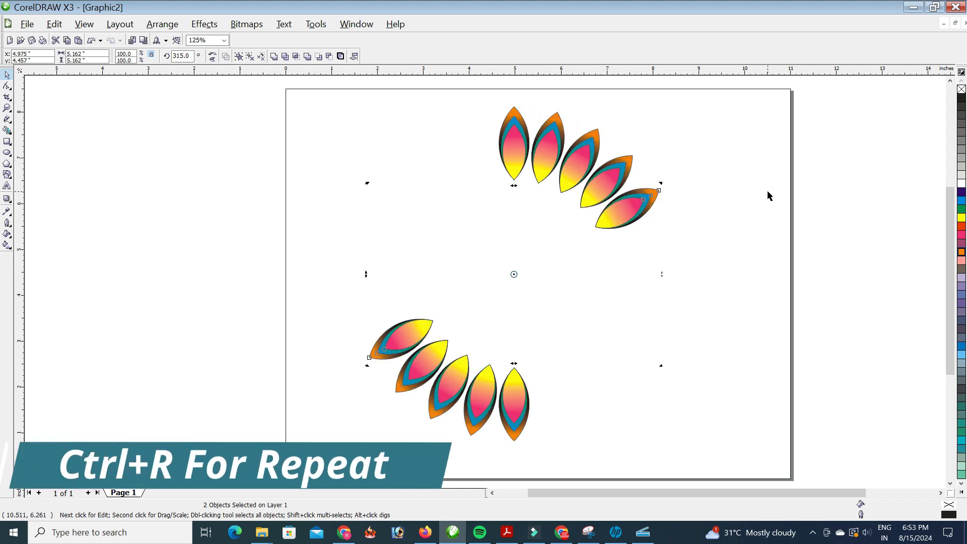
pyautogui.hotkey('ctrl', 'r')
pyautogui.hotkey('ctrl', 'r')
pyautogui.hotkey('ctrl', 'r')
pyautogui.hotkey('ctrl', 'r')
pyautogui.hotkey('ctrl', 'r')
pyautogui.hotkey('ctrl', 'r')
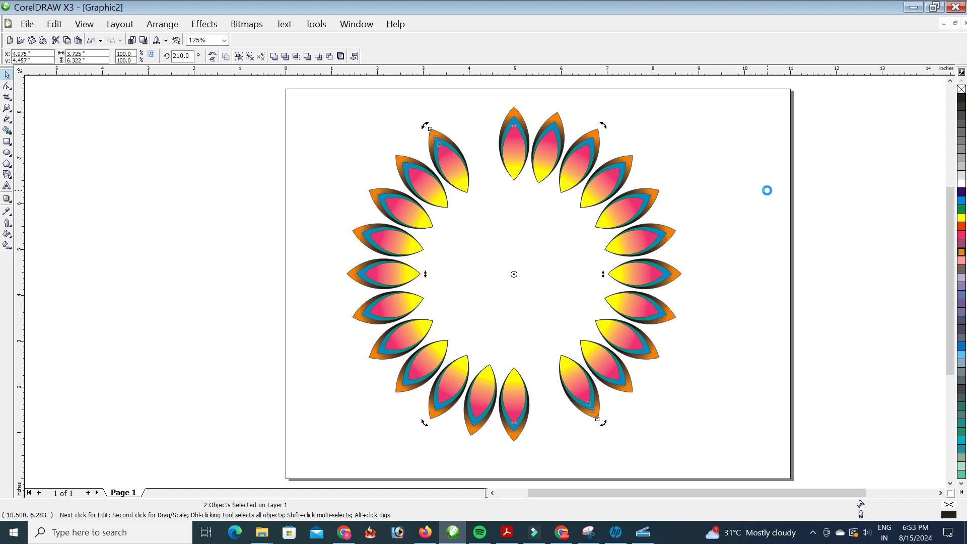
pyautogui.hotkey('ctrl', 'r')
pyautogui.click(330, 138)
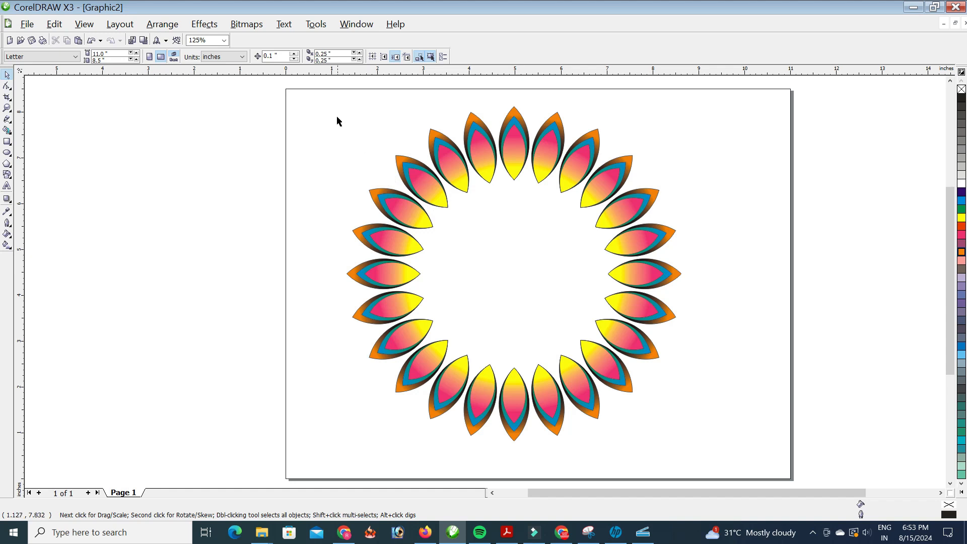
# Select the whole petal ring, place a duplicate of it to the left of the page and deselect it.
pyautogui.moveTo(325, 102); pyautogui.dragTo(720, 472)
pyautogui.moveTo(460, 176); pyautogui.dragTo(66, 186)
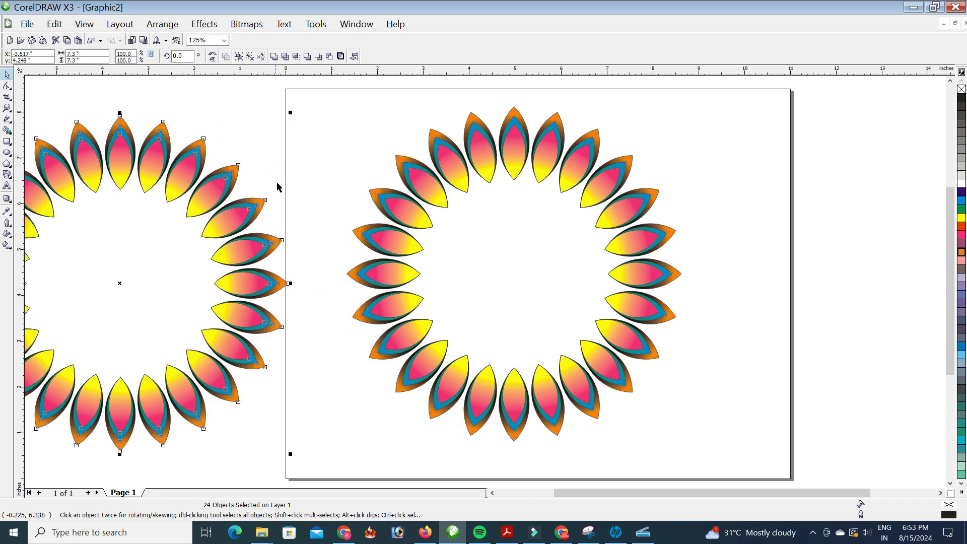
pyautogui.click(690, 134)
# Create a concentric copy of the ring on the page scaled to 4.06 inches, and repeat it inward to fill the centre.
pyautogui.moveTo(748, 92); pyautogui.dragTo(333, 455)
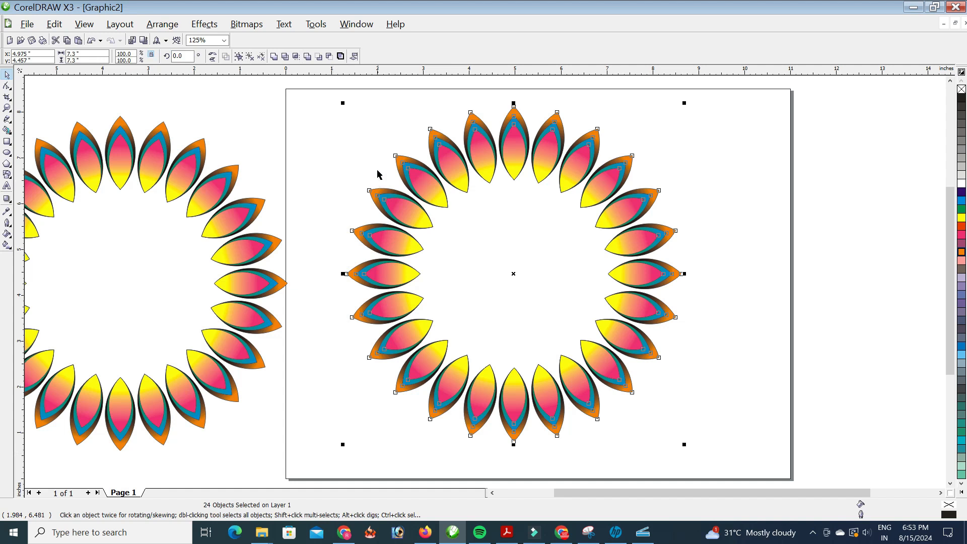
pyautogui.moveTo(342, 104); pyautogui.dragTo(417, 168)
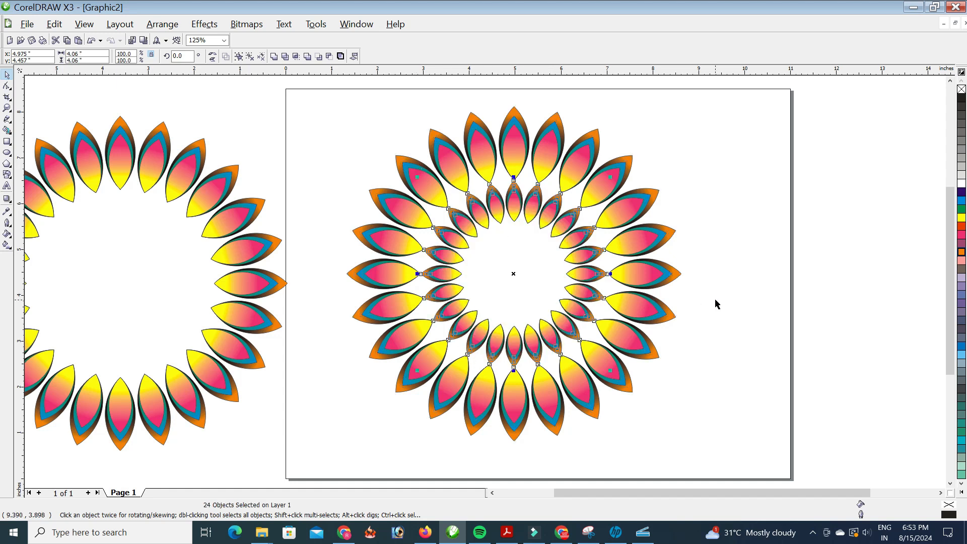
pyautogui.hotkey('ctrl', 'r')
pyautogui.hotkey('ctrl', 'r')
pyautogui.hotkey('ctrl', 'r')
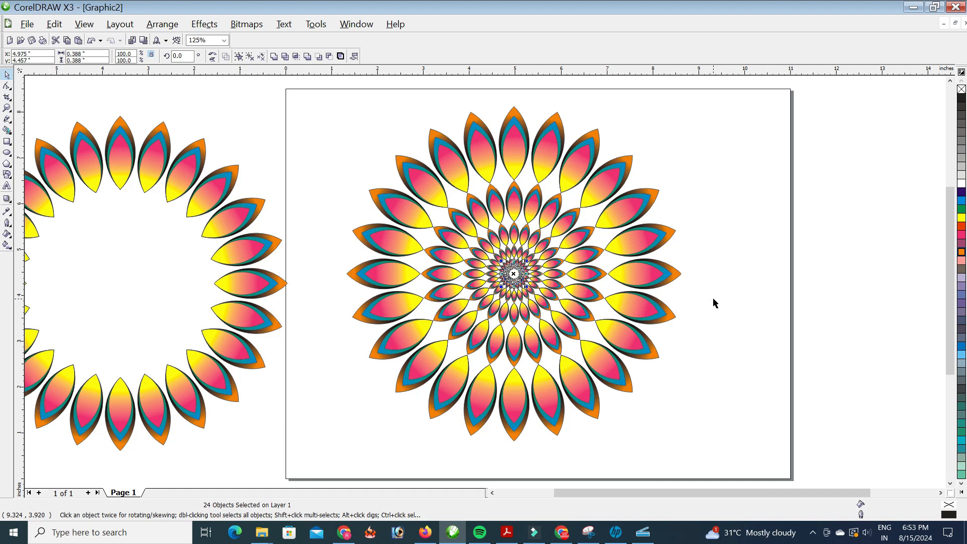
pyautogui.click(691, 332)
pyautogui.scroll(1, 499, 302)
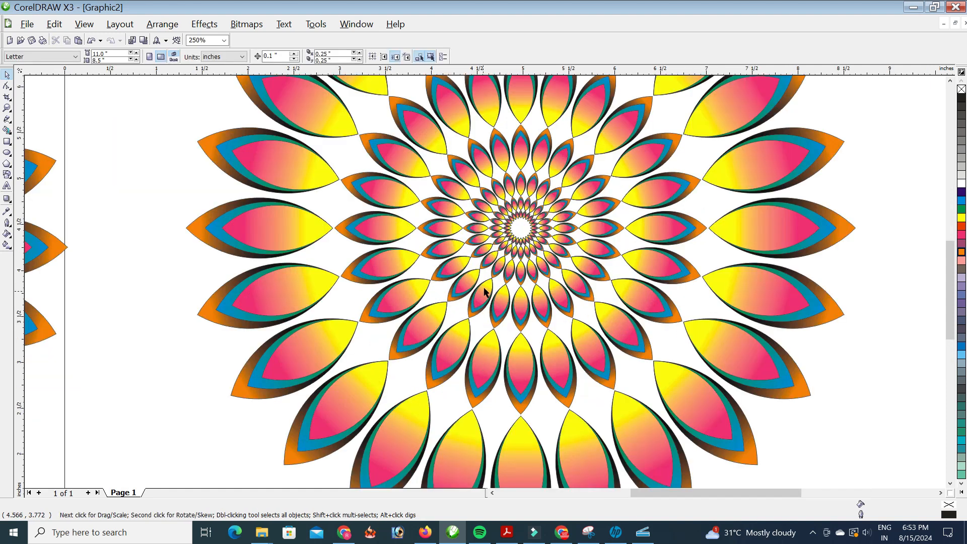
pyautogui.scroll(-1, 486, 285)
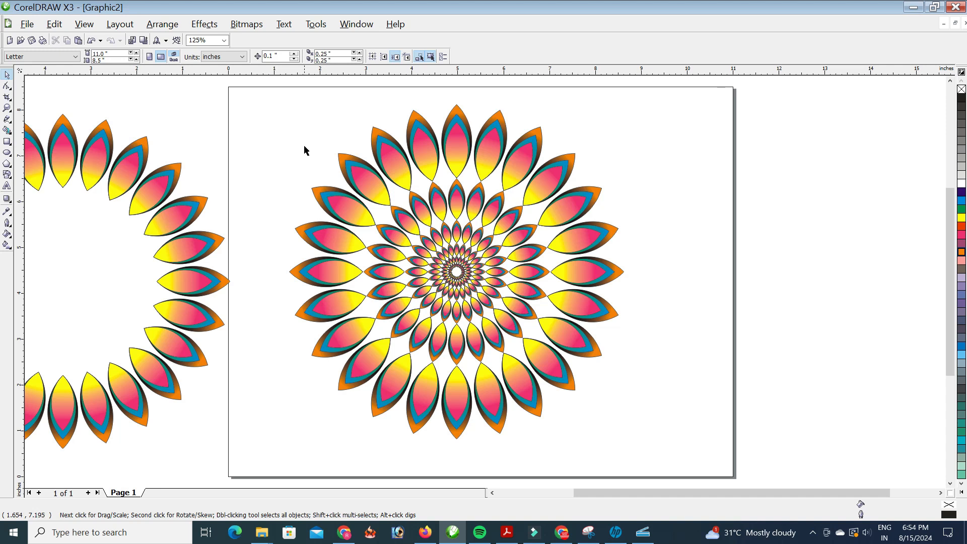
# Draw a rectangle of about 7.93 by 7.82 inches around the flower on the page.
pyautogui.click(7, 143)
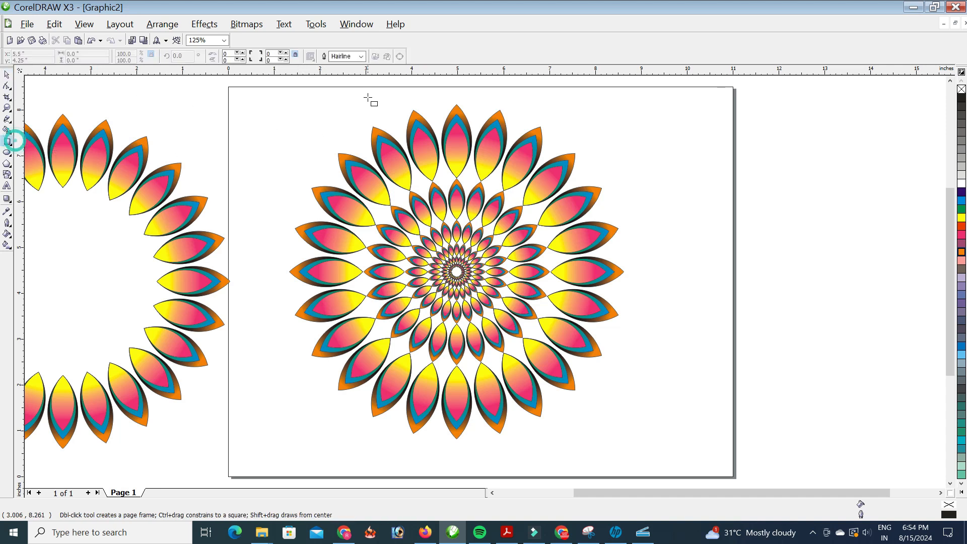
pyautogui.moveTo(278, 91); pyautogui.dragTo(641, 450)
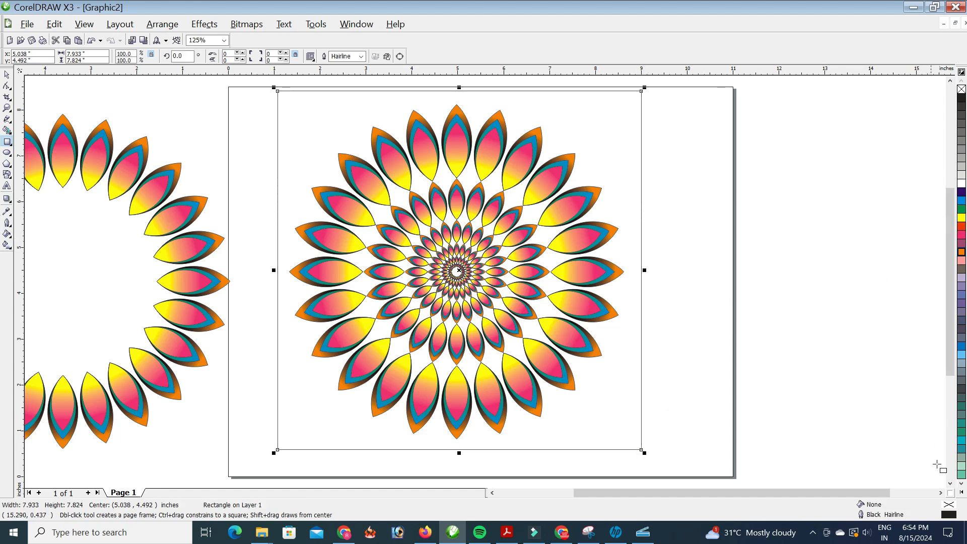
# Fill the rectangle around the flower with Mint Green and send it behind the petals.
pyautogui.click(962, 475)
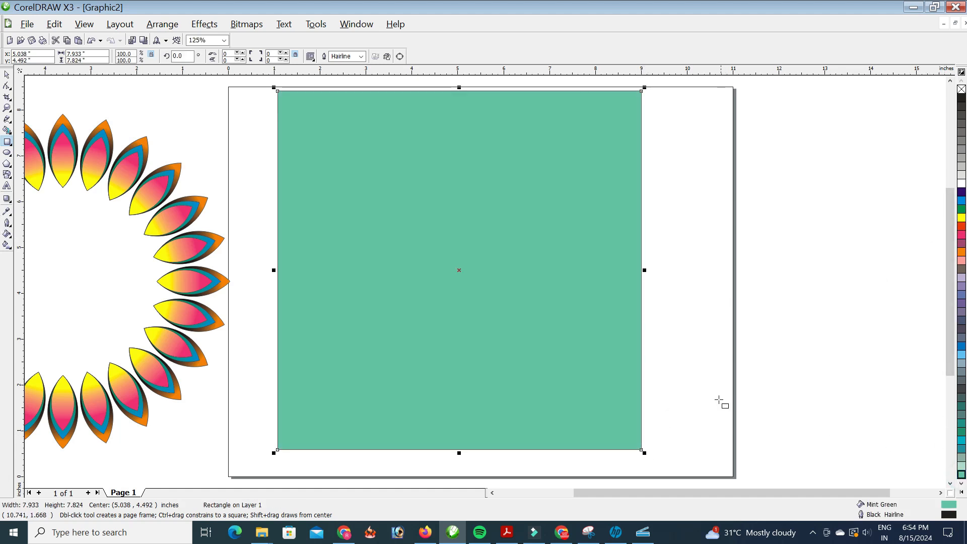
pyautogui.hotkey('shift', 'pagedown')
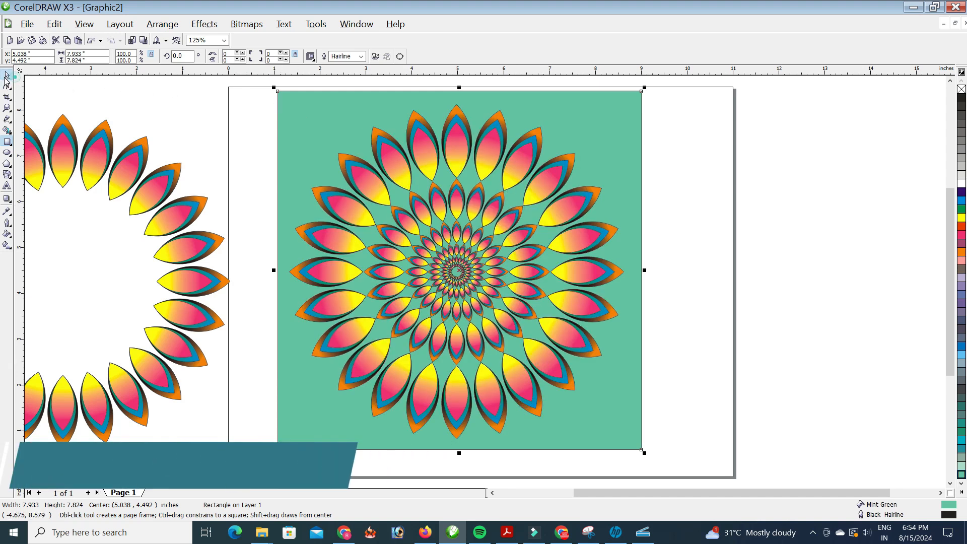
pyautogui.click(6, 75)
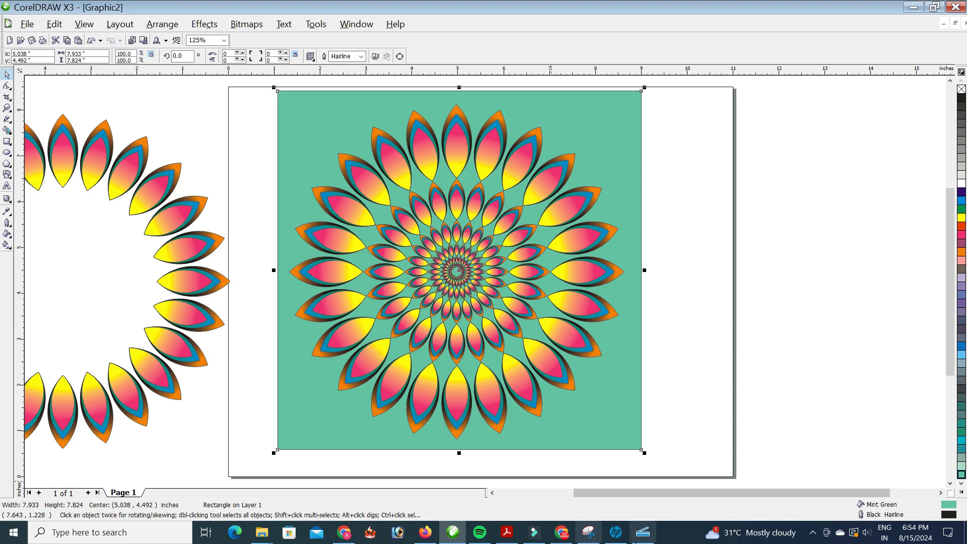
# Try 10% Black, Blue, Green, Red and Orange fills on the background rectangle.
pyautogui.click(611, 120)
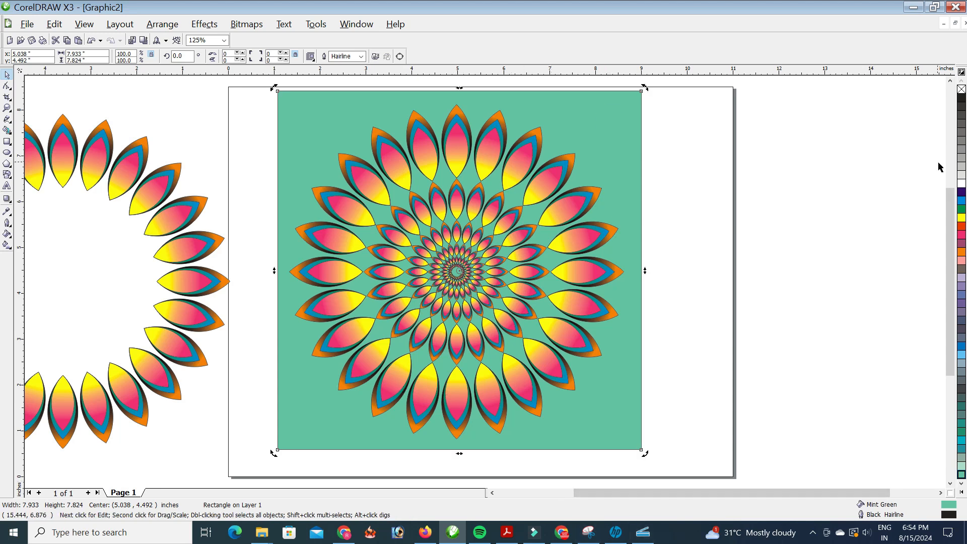
pyautogui.click(961, 176)
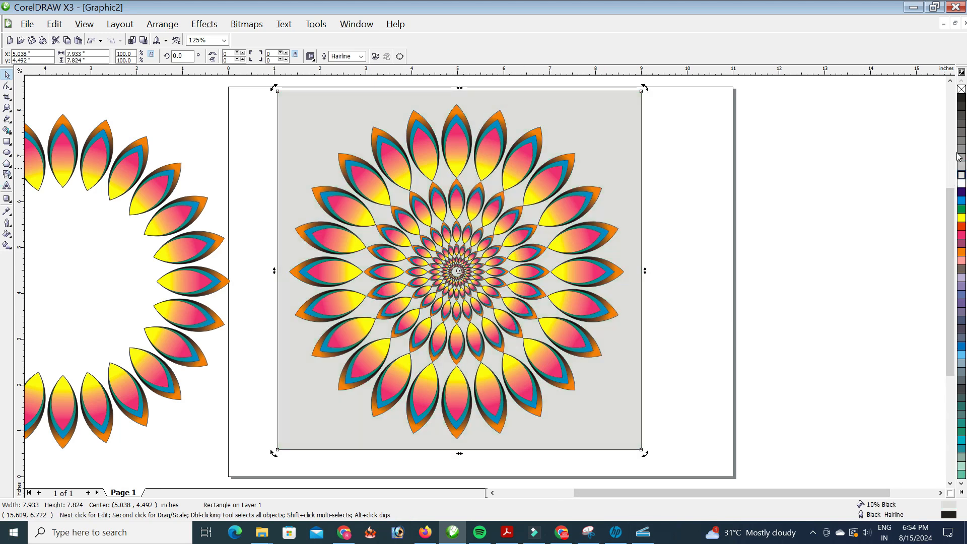
pyautogui.click(962, 192)
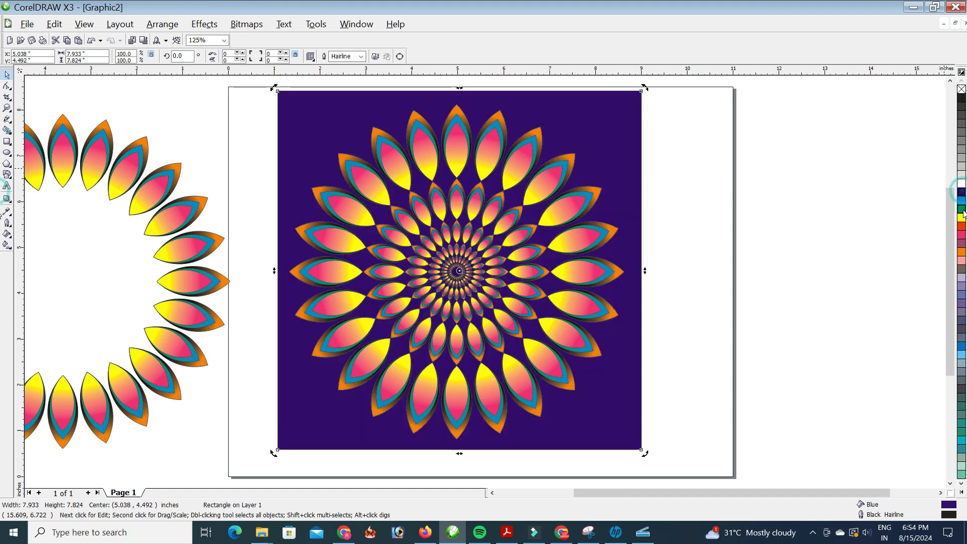
pyautogui.click(962, 209)
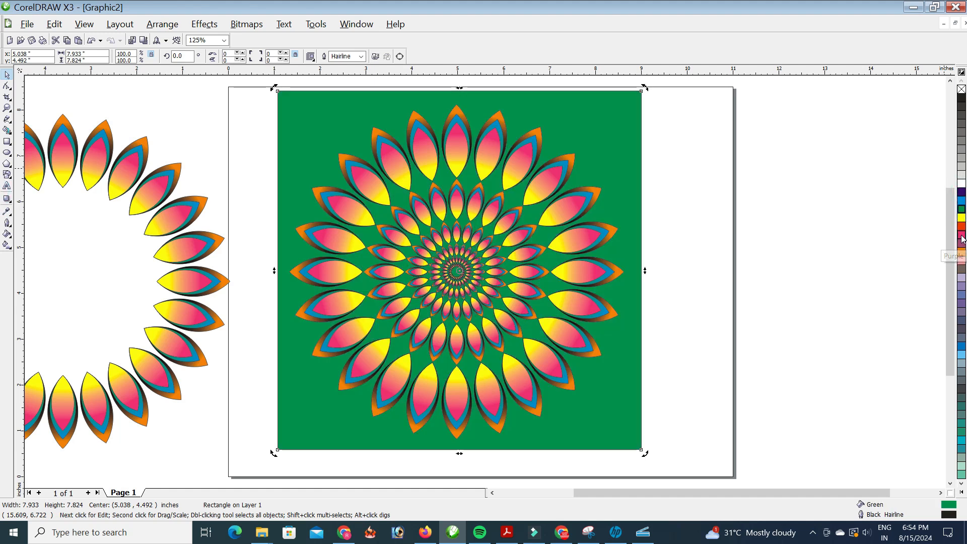
pyautogui.click(962, 230)
pyautogui.click(962, 227)
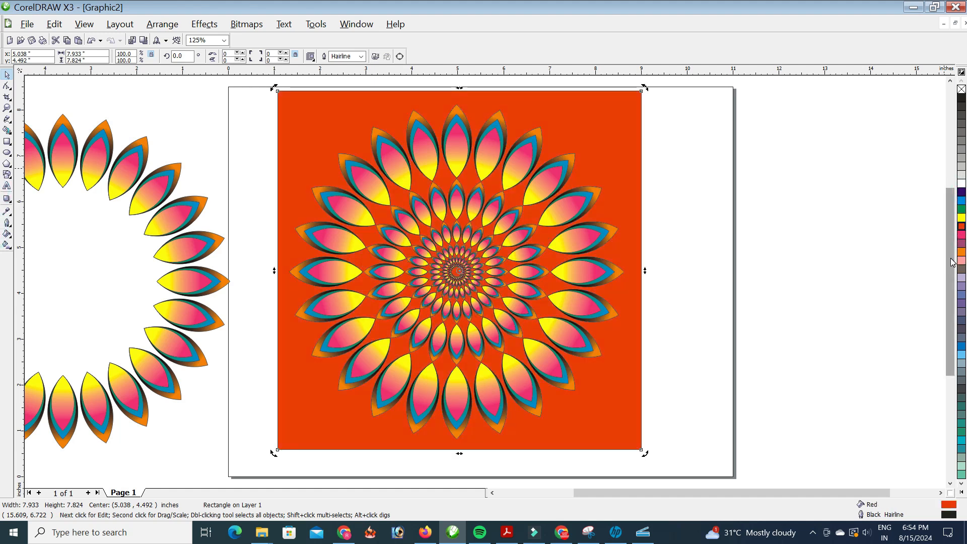
pyautogui.click(962, 253)
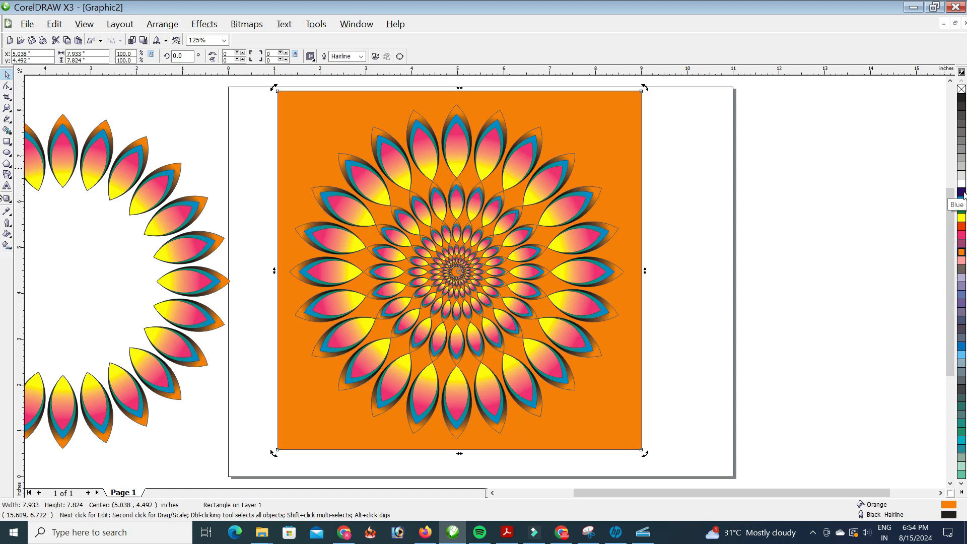
# Compare Black, Green and 10% Black fills on the background rectangle and settle on Yellow.
pyautogui.click(961, 99)
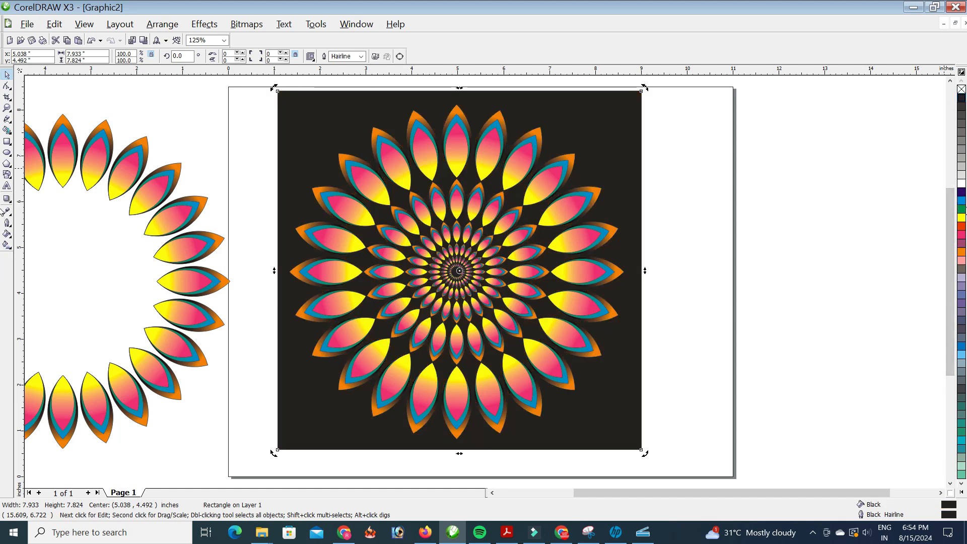
pyautogui.click(962, 202)
pyautogui.click(962, 209)
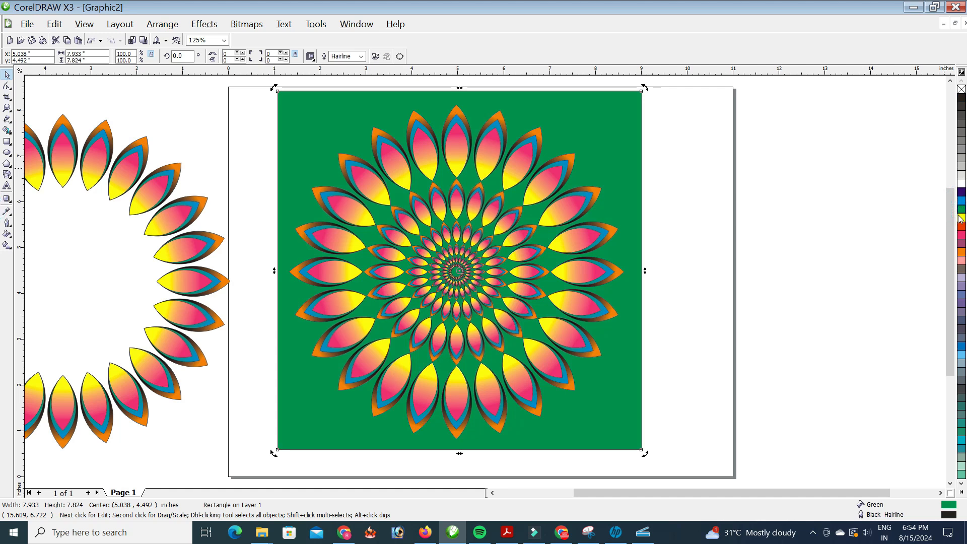
pyautogui.click(962, 200)
pyautogui.click(961, 183)
pyautogui.click(962, 175)
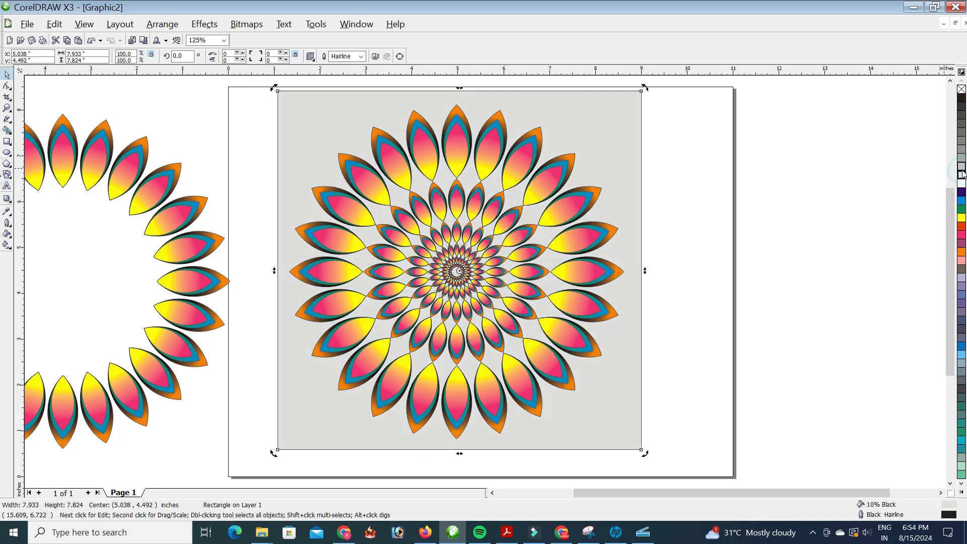
pyautogui.click(961, 234)
pyautogui.click(961, 217)
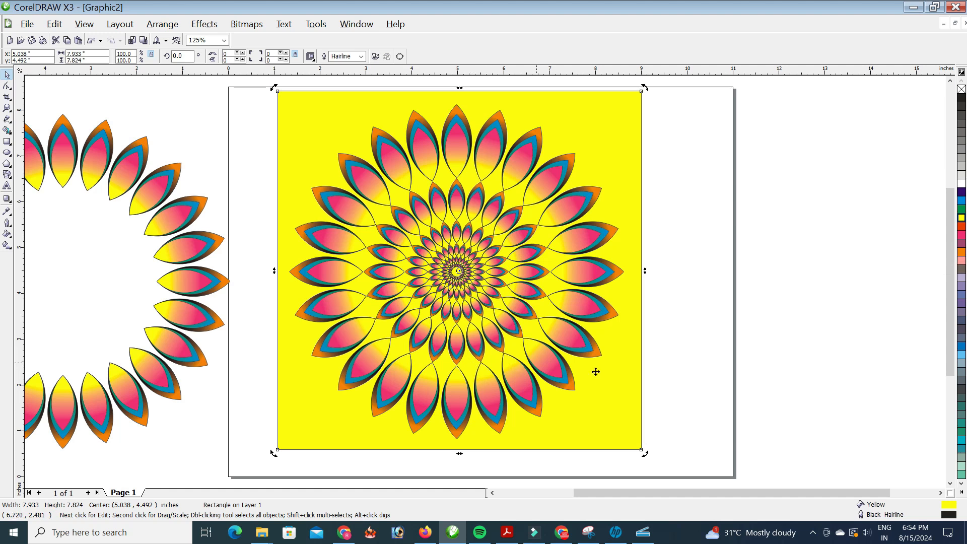
# Shrink the yellow rectangle to about 7.57 by 7.46 inches so it fits closer around the flower.
pyautogui.click(717, 318)
pyautogui.click(616, 151)
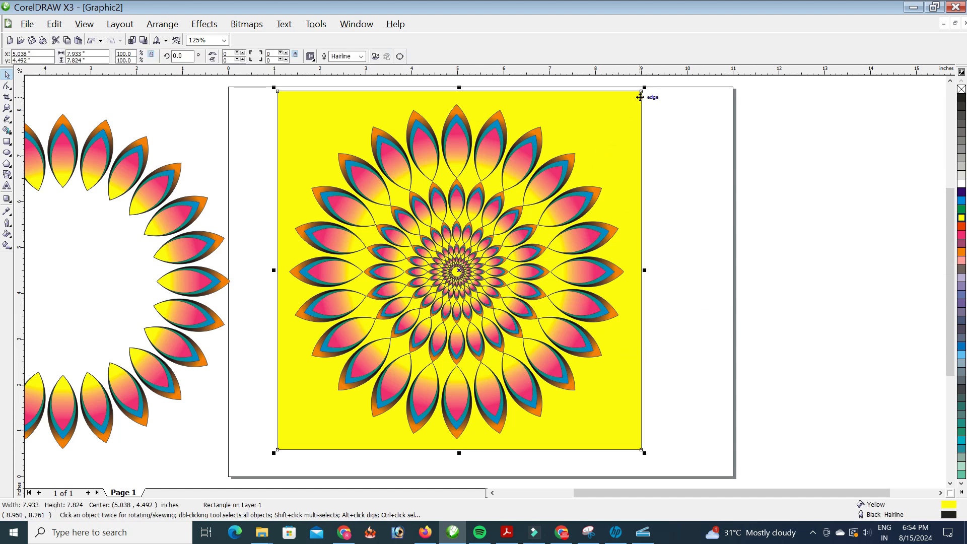
pyautogui.moveTo(642, 90)
pyautogui.mouseDown()
pyautogui.moveTo(630, 94)
pyautogui.moveTo(635, 84)
pyautogui.mouseUp()
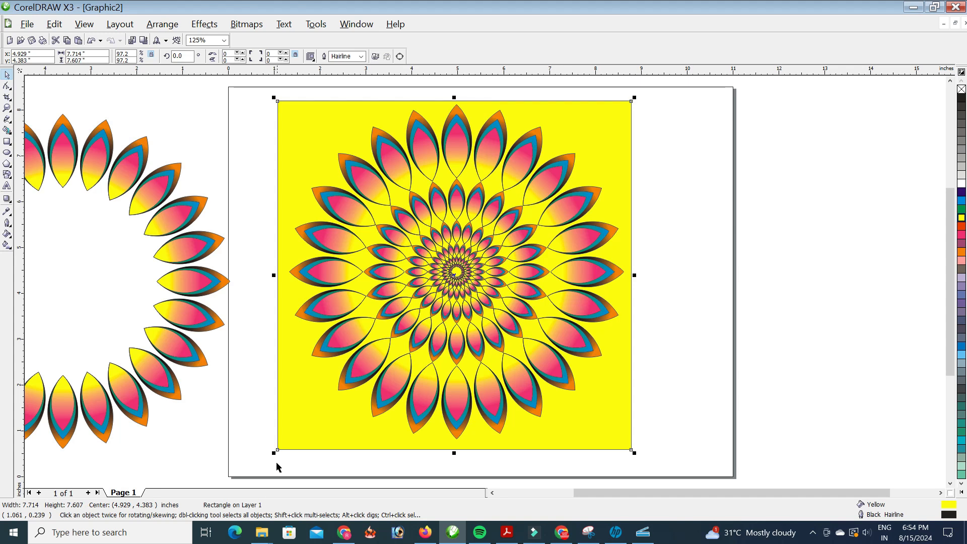
pyautogui.moveTo(274, 453); pyautogui.dragTo(281, 447)
# Group the flower with its yellow rectangle and move the group off the page to the upper right.
pyautogui.press('F3')
pyautogui.click(615, 216)
pyautogui.moveTo(594, 168); pyautogui.dragTo(387, 383)
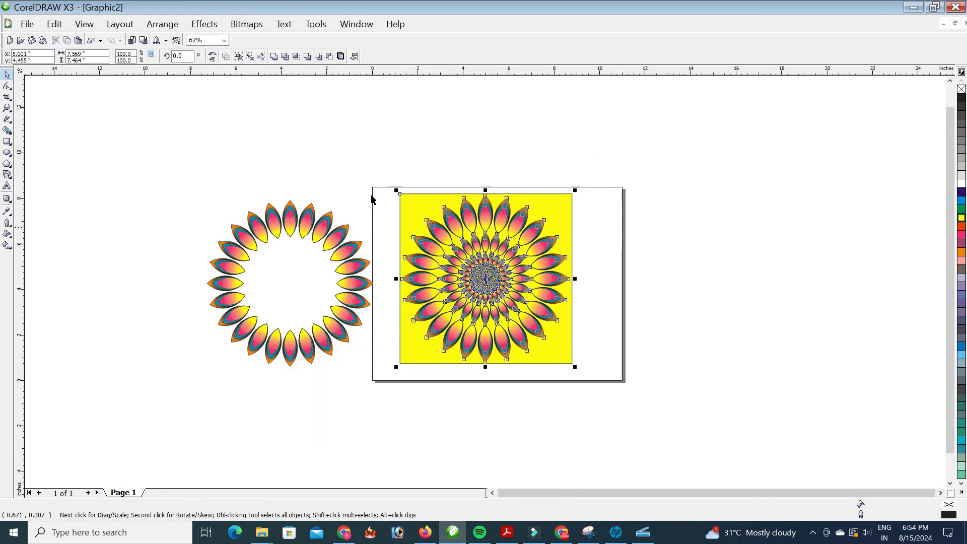
pyautogui.click(240, 57)
pyautogui.moveTo(493, 252); pyautogui.dragTo(739, 148)
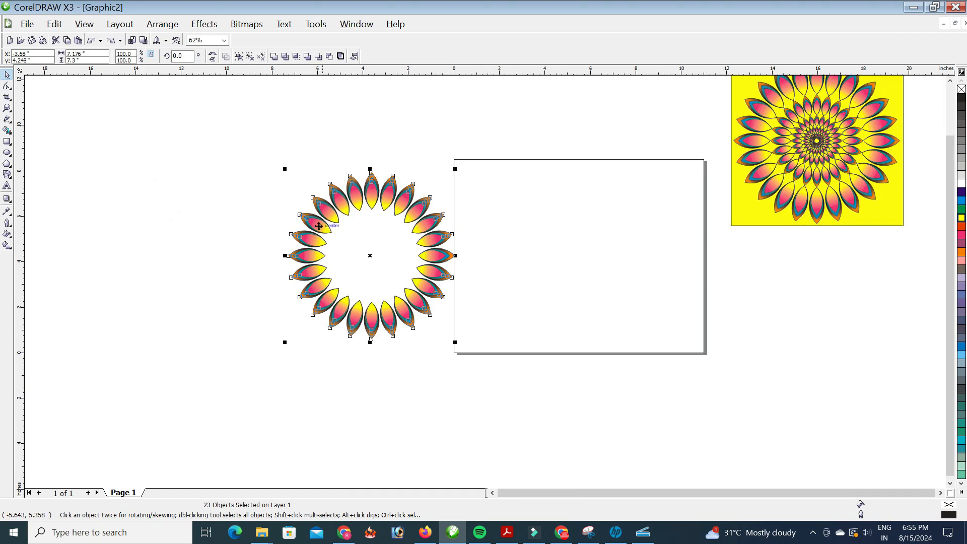
# Select the entire petal ring beside the page and place a duplicate of it on the page.
pyautogui.click(255, 173)
pyautogui.moveTo(264, 153); pyautogui.dragTo(446, 315)
pyautogui.moveTo(431, 244); pyautogui.dragTo(644, 245)
pyautogui.scroll(2, 485, 282)
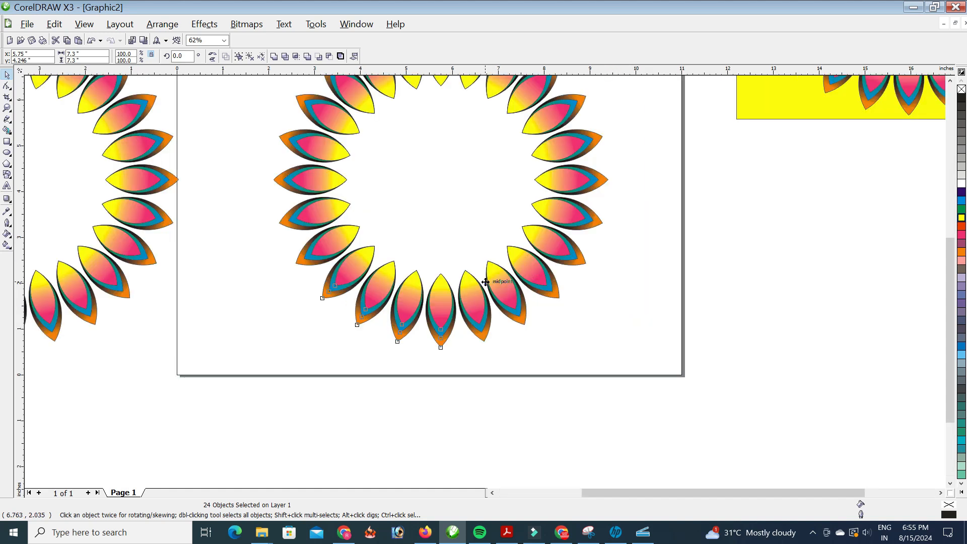
pyautogui.moveTo(951, 268); pyautogui.dragTo(917, 216)
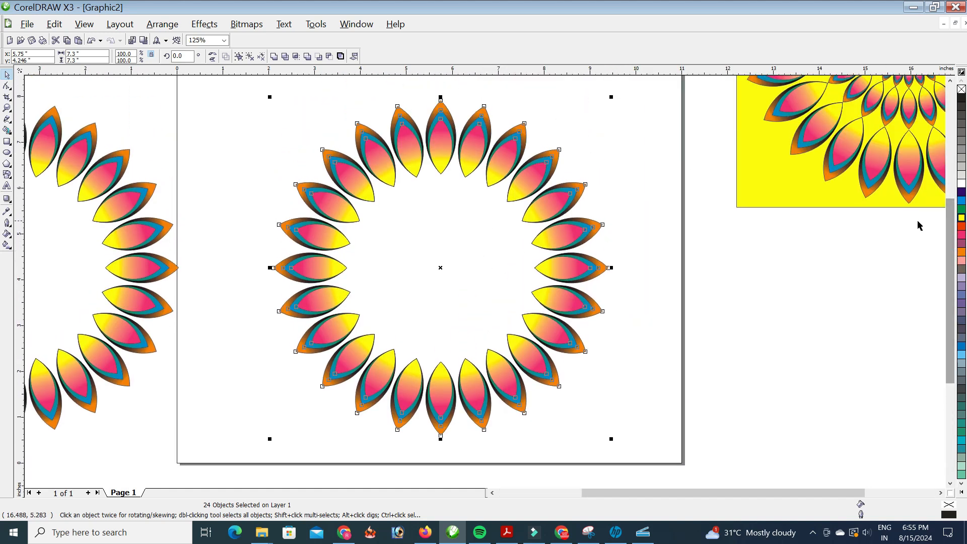
# Create a concentric copy of the ring on the page scaled to about 4.12 inches.
pyautogui.click(682, 199)
pyautogui.moveTo(645, 99); pyautogui.dragTo(268, 444)
pyautogui.moveTo(270, 96); pyautogui.dragTo(328, 169)
pyautogui.scroll(2, 486, 276)
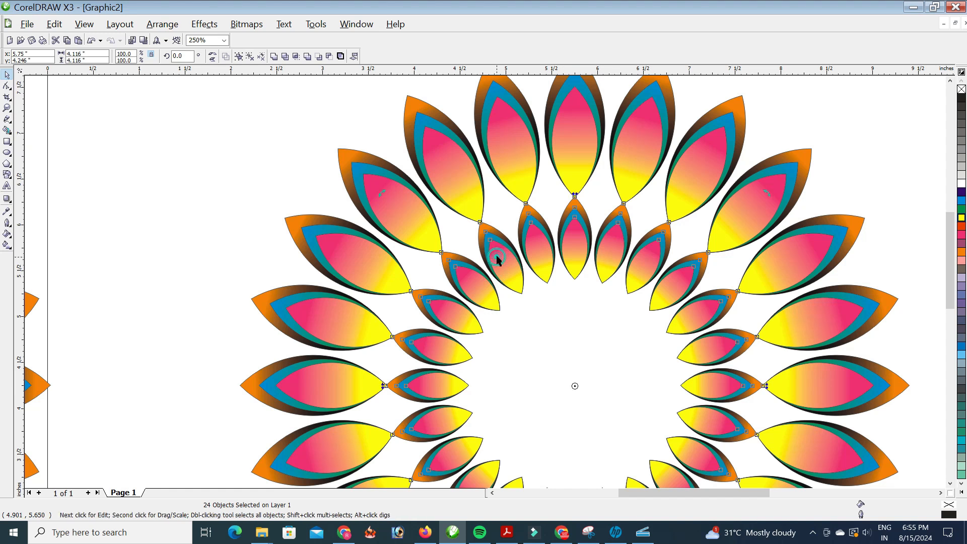
# Rotate the inner ring to 352.6 degrees so its petals fall between the outer ones, and enlarge it to about 4.41 inches.
pyautogui.moveTo(381, 193); pyautogui.dragTo(418, 184)
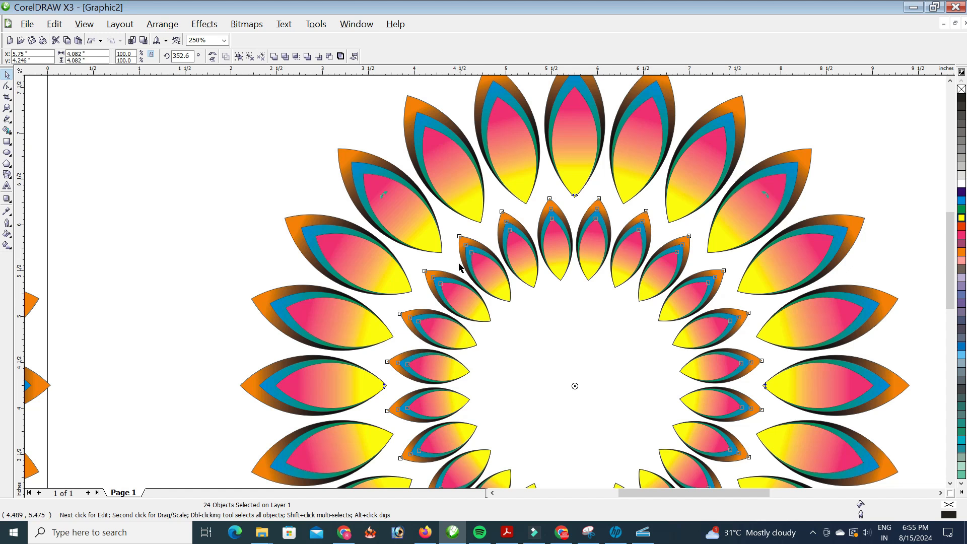
pyautogui.click(463, 242)
pyautogui.moveTo(386, 195); pyautogui.dragTo(368, 179)
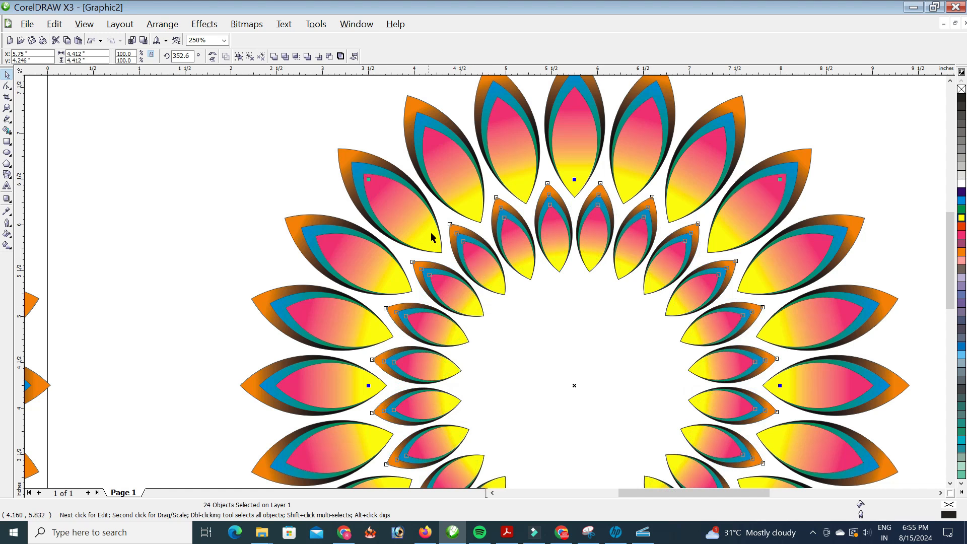
# Add two staggered concentric ring copies inside, about 2.80 inches at 345.7 degrees and about 1.77 inches at 338.4 degrees.
pyautogui.moveTo(370, 180); pyautogui.dragTo(467, 250)
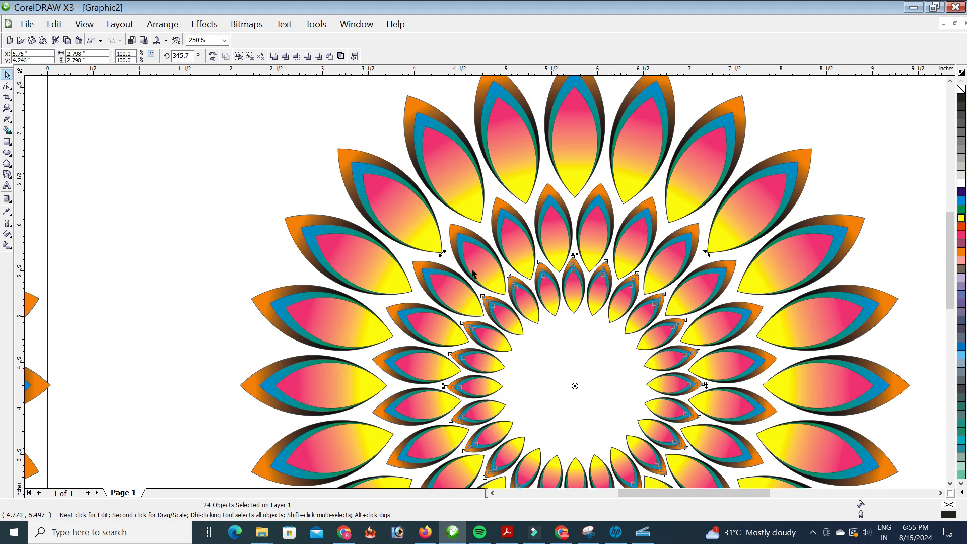
pyautogui.click(511, 282)
pyautogui.moveTo(444, 255); pyautogui.dragTo(507, 300)
pyautogui.click(524, 342)
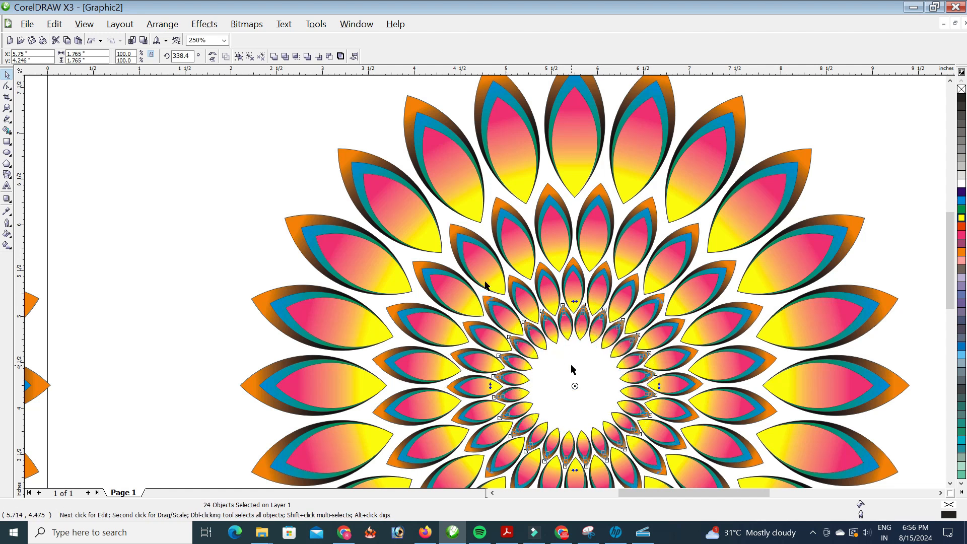
# Continue the rings inward with rotated and scaled copies, ending with one of about 0.56 inches.
pyautogui.scroll(1, 572, 371)
pyautogui.moveTo(371, 226); pyautogui.dragTo(411, 217)
pyautogui.click(426, 270)
pyautogui.moveTo(400, 230); pyautogui.dragTo(438, 262)
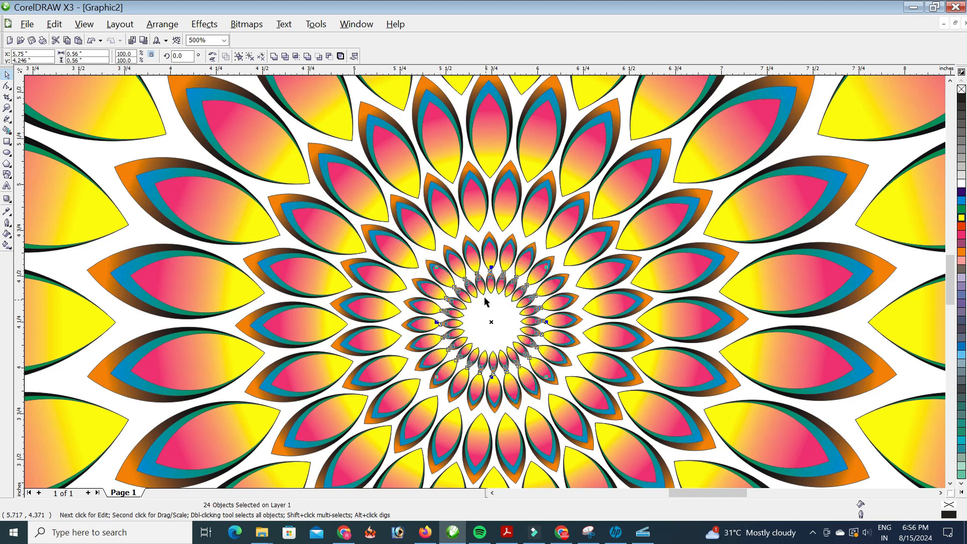
# Rotate the innermost ring so its petals sit in the gaps of the surrounding ring.
pyautogui.scroll(2, 486, 302)
pyautogui.click(461, 275)
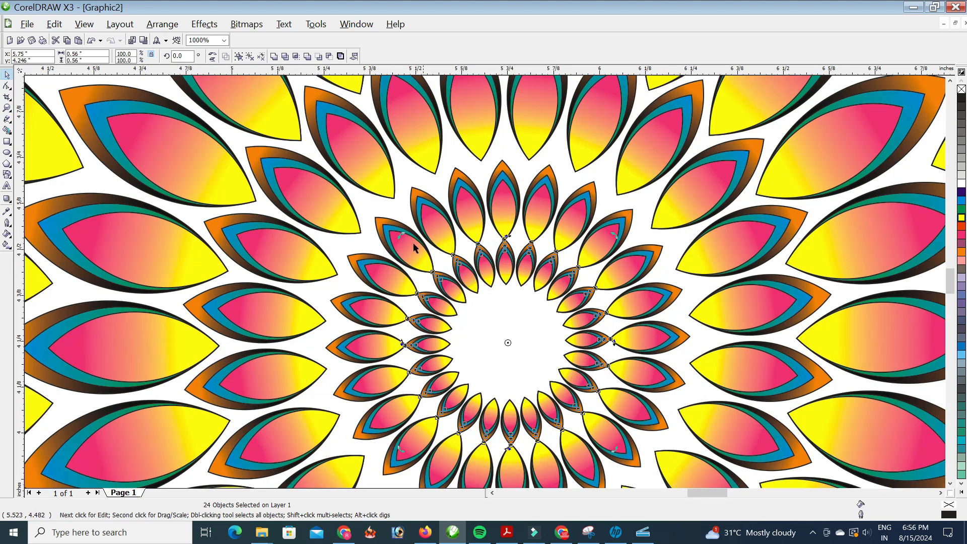
pyautogui.moveTo(405, 240); pyautogui.dragTo(439, 268)
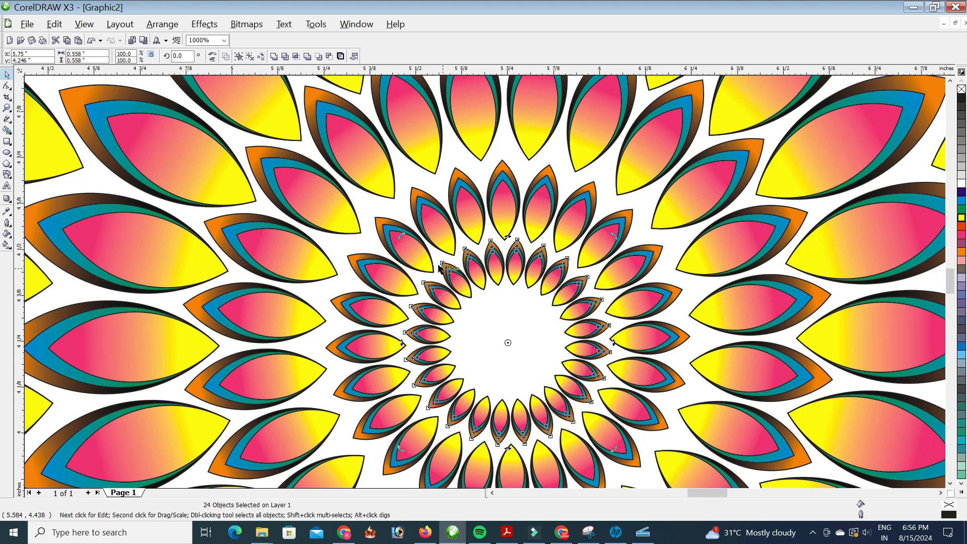
# Create a smaller concentric copy of the innermost ring, repeat it inward three times down to about 0.06 inches, and deselect it.
pyautogui.click(454, 269)
pyautogui.moveTo(402, 236); pyautogui.dragTo(446, 267)
pyautogui.hotkey('ctrl', 'r')
pyautogui.hotkey('ctrl', 'r')
pyautogui.hotkey('ctrl', 'r')
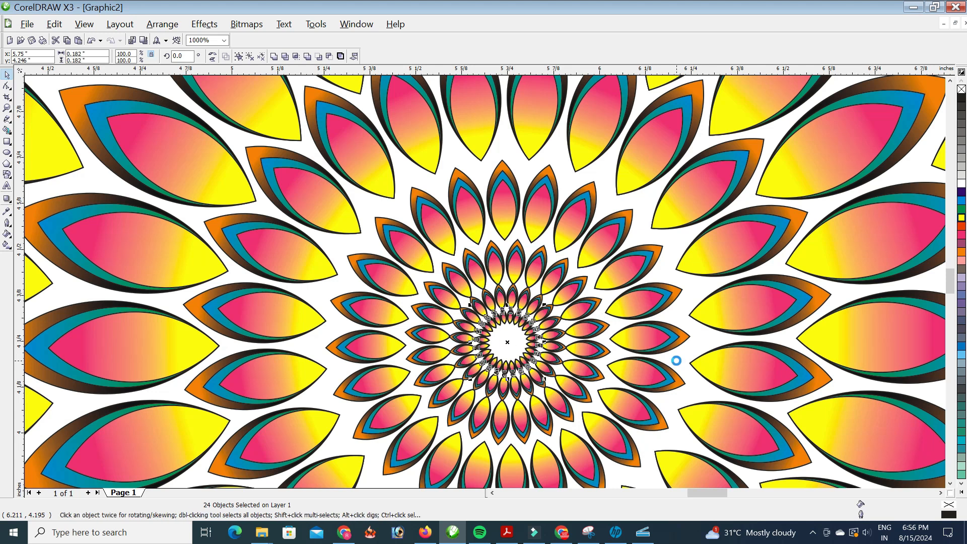
pyautogui.scroll(-4, 499, 383)
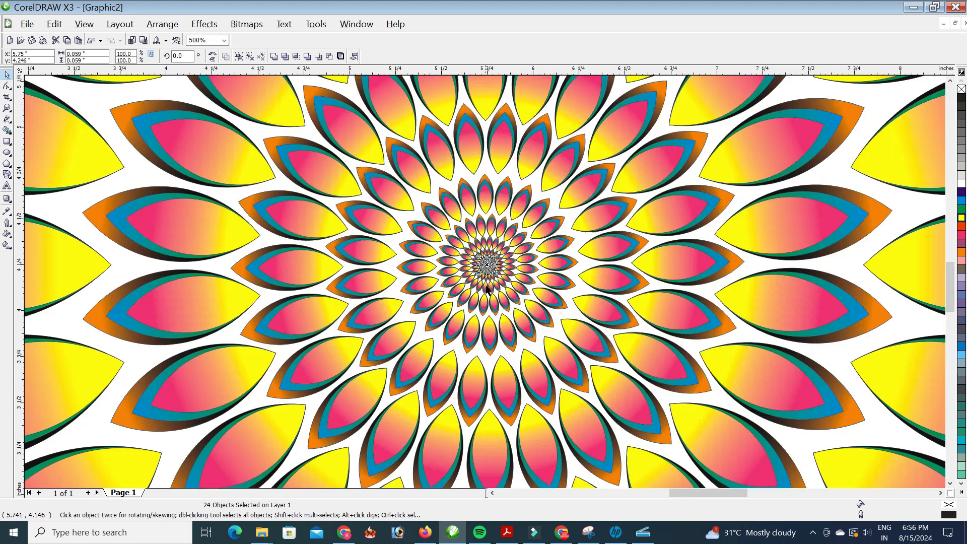
pyautogui.scroll(-1, 486, 285)
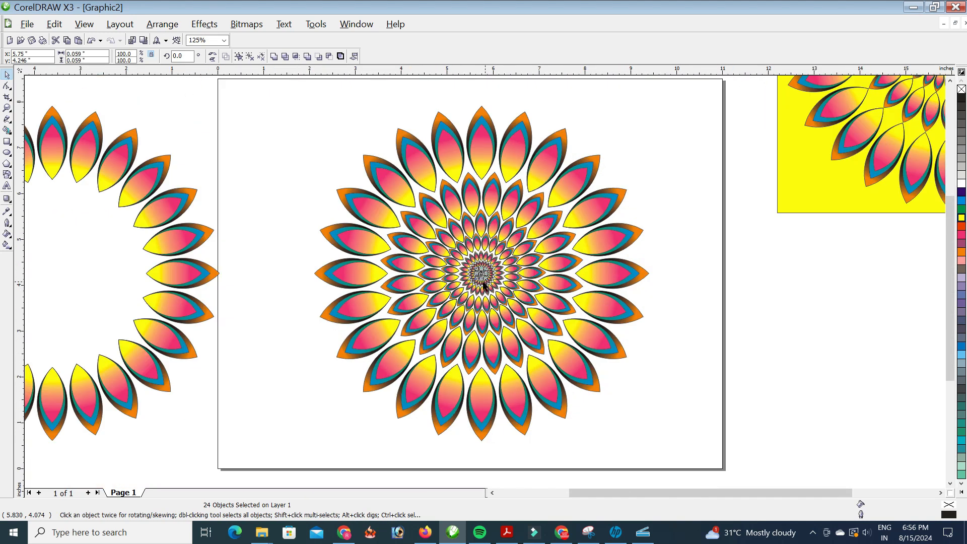
pyautogui.click(291, 204)
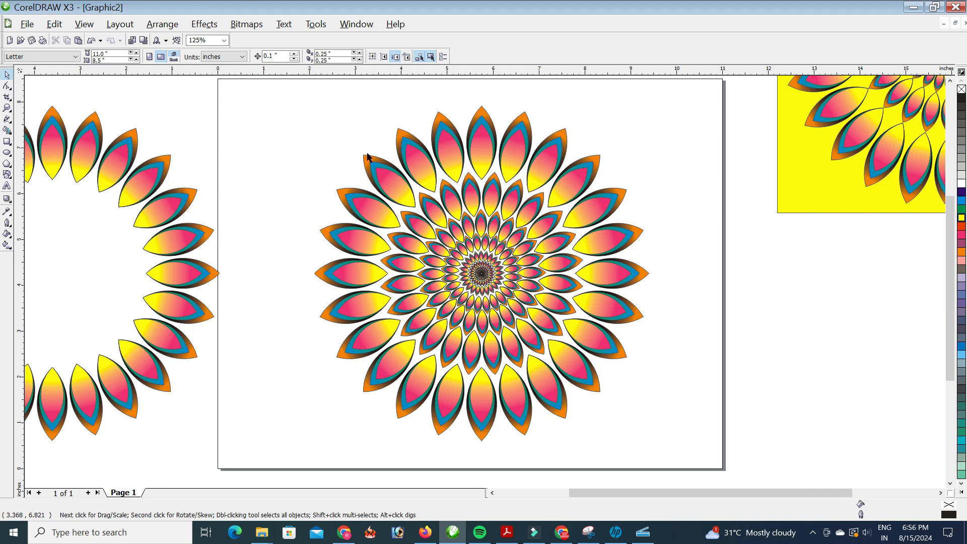
# Select the whole staggered flower and move it off the page, below the flower on the yellow background.
pyautogui.moveTo(285, 96); pyautogui.dragTo(672, 444)
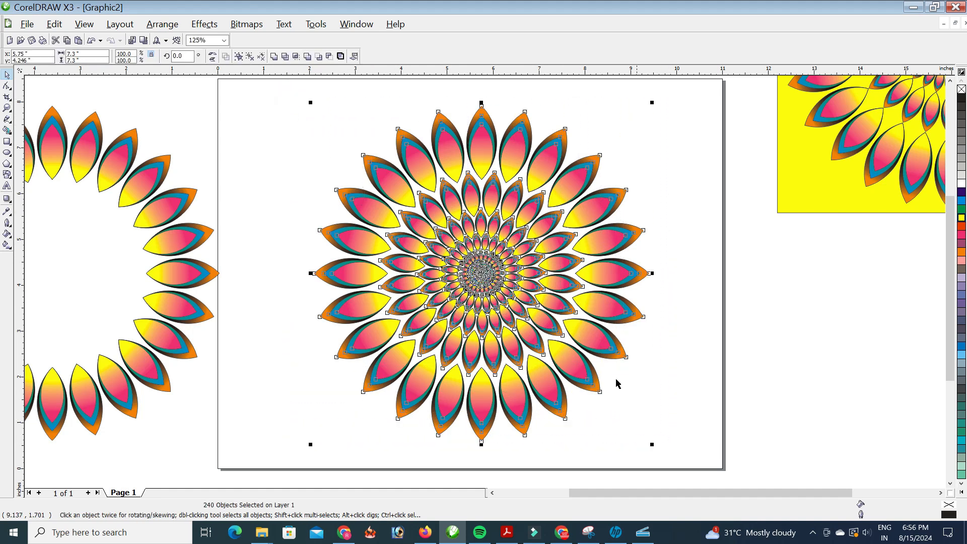
pyautogui.scroll(-2, 479, 276)
pyautogui.moveTo(434, 228); pyautogui.dragTo(665, 285)
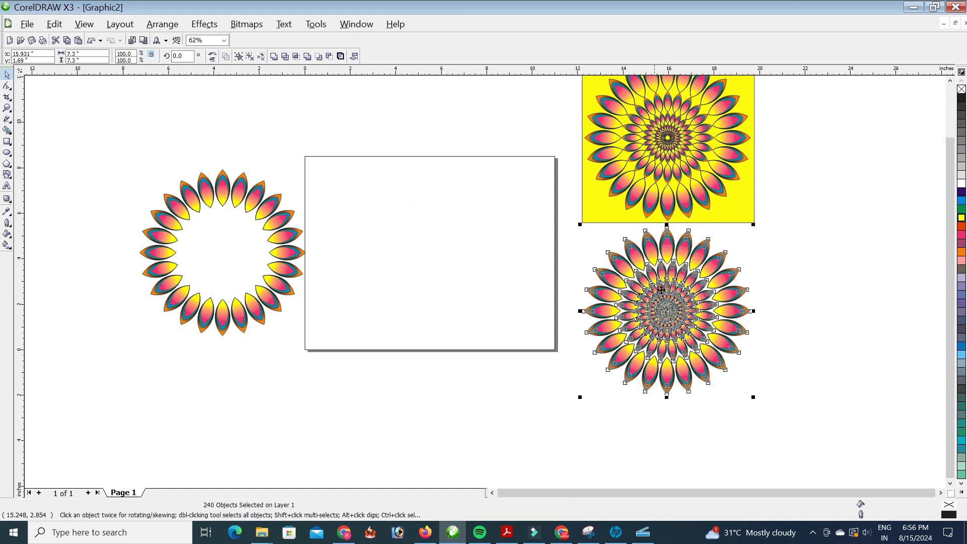
# Place another duplicate of the petal ring on the page and add a concentric copy scaled to about 4.18 inches.
pyautogui.moveTo(130, 157); pyautogui.dragTo(311, 348)
pyautogui.moveTo(277, 208); pyautogui.dragTo(467, 206)
pyautogui.scroll(2, 349, 172)
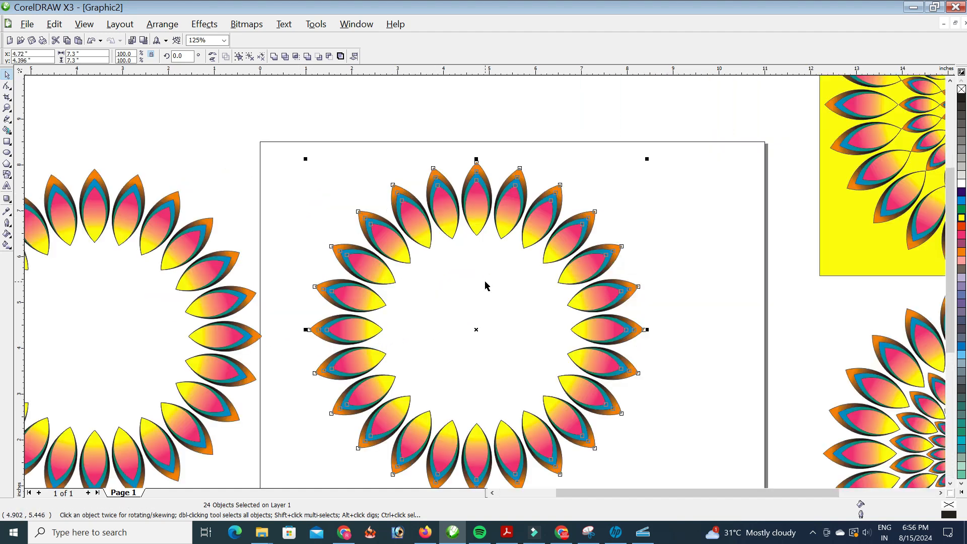
pyautogui.moveTo(306, 160); pyautogui.dragTo(379, 231)
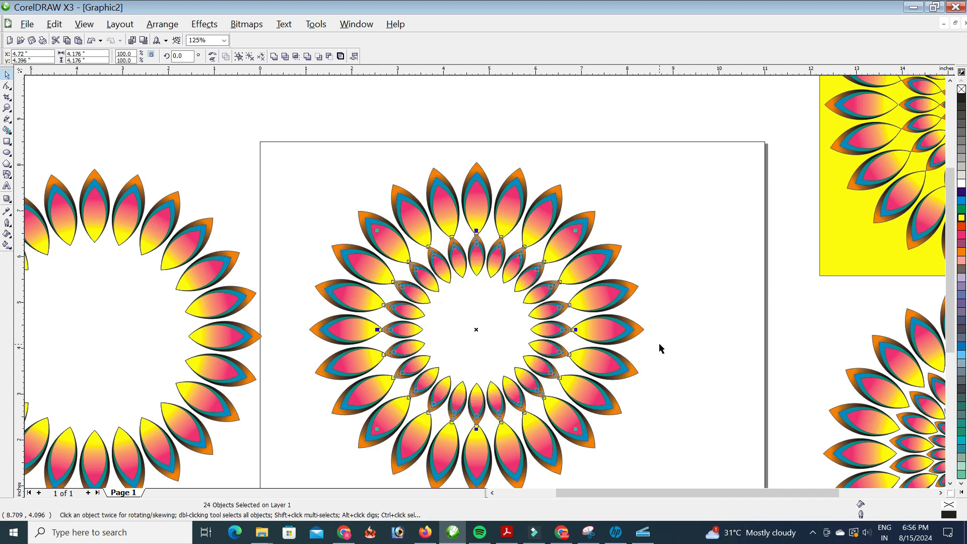
# Repeat the concentric scaled copy of the ring inward four times, down to about 0.45 inches.
pyautogui.hotkey('ctrl', 'r')
pyautogui.hotkey('ctrl', 'r')
pyautogui.hotkey('ctrl', 'r')
pyautogui.hotkey('ctrl', 'r')
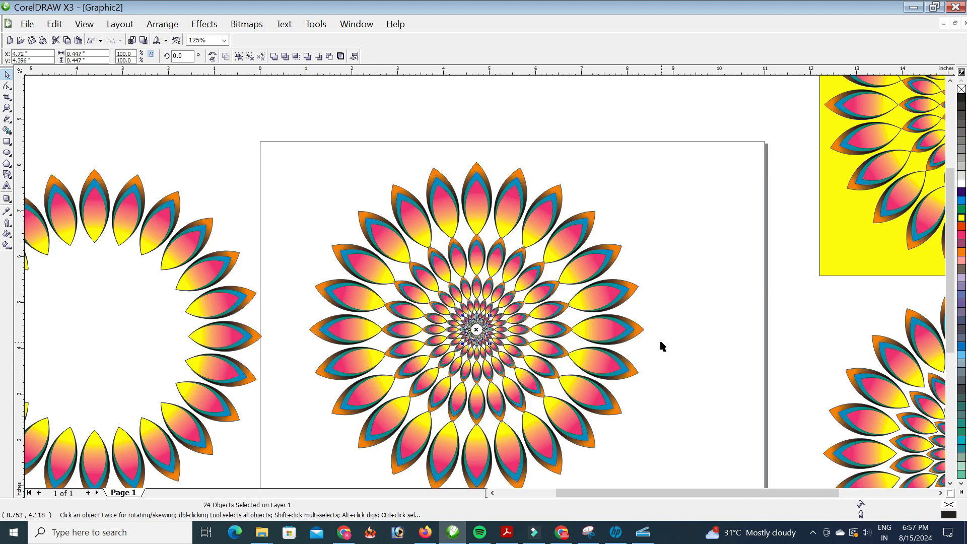
# Select the whole flower on the page and add a copy rotated to about 352.3° around its centre.
pyautogui.click(304, 170)
pyautogui.moveTo(287, 151); pyautogui.dragTo(649, 454)
pyautogui.click(401, 151)
pyautogui.moveTo(305, 102); pyautogui.dragTo(340, 97)
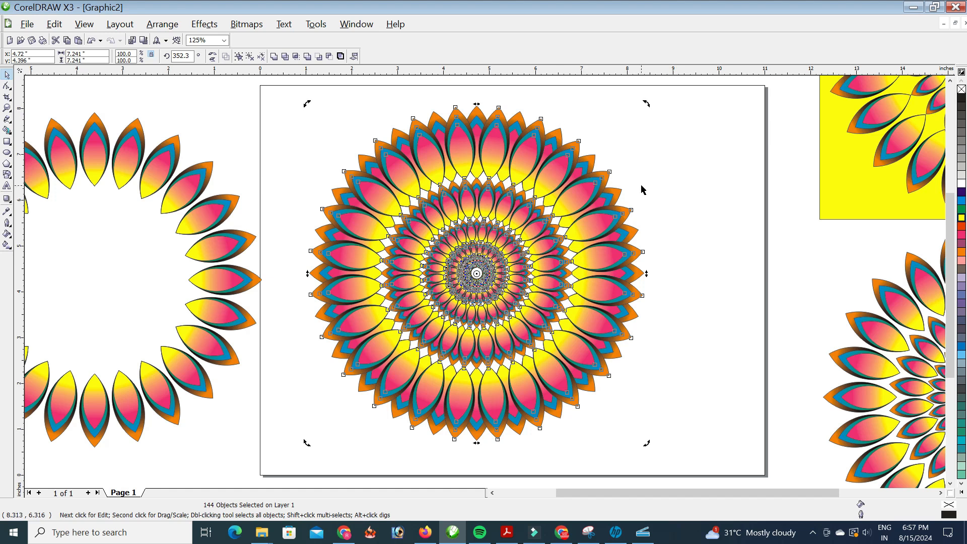
# Repeat the rotated copy of the flower to layer slightly offset petals around every ring, and deselect it.
pyautogui.hotkey('ctrl', 'r')
pyautogui.hotkey('ctrl', 'r')
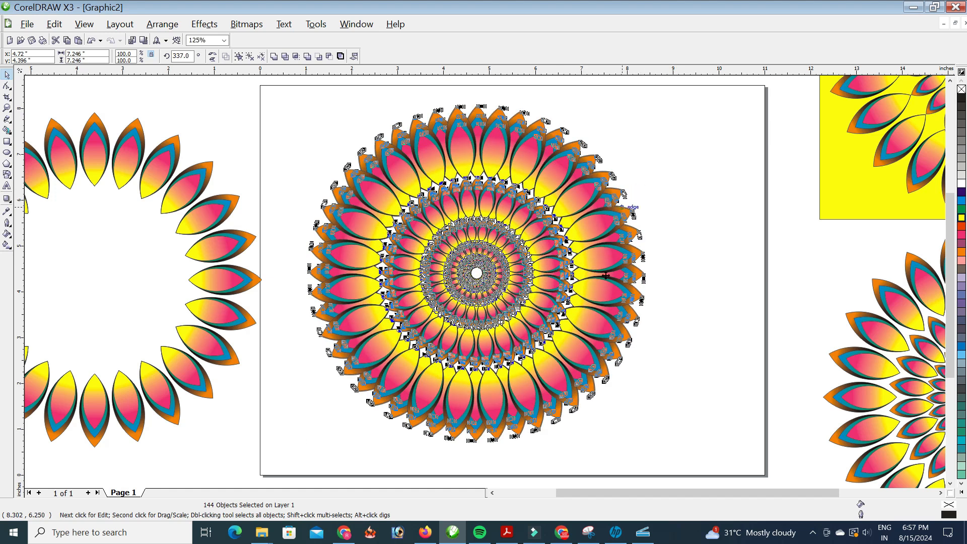
pyautogui.click(678, 267)
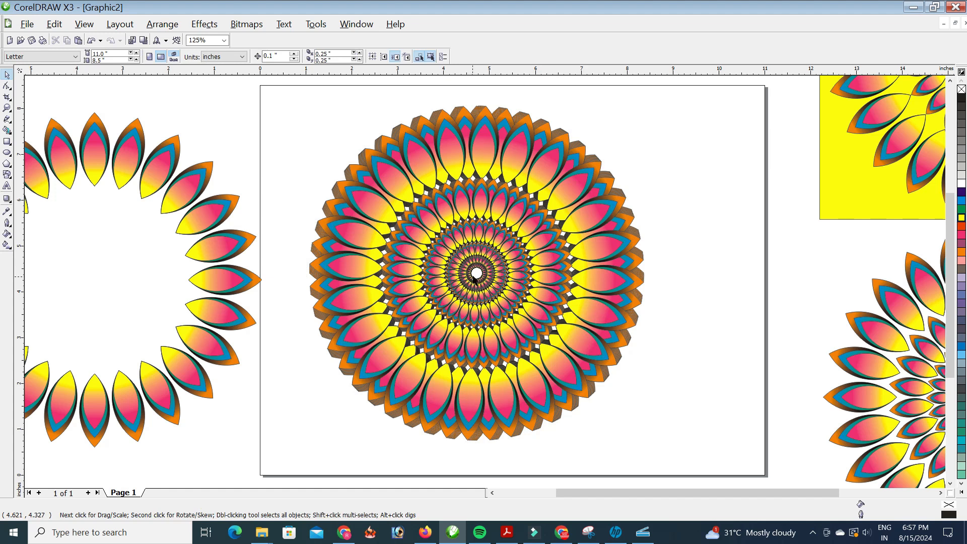
pyautogui.scroll(1, 475, 279)
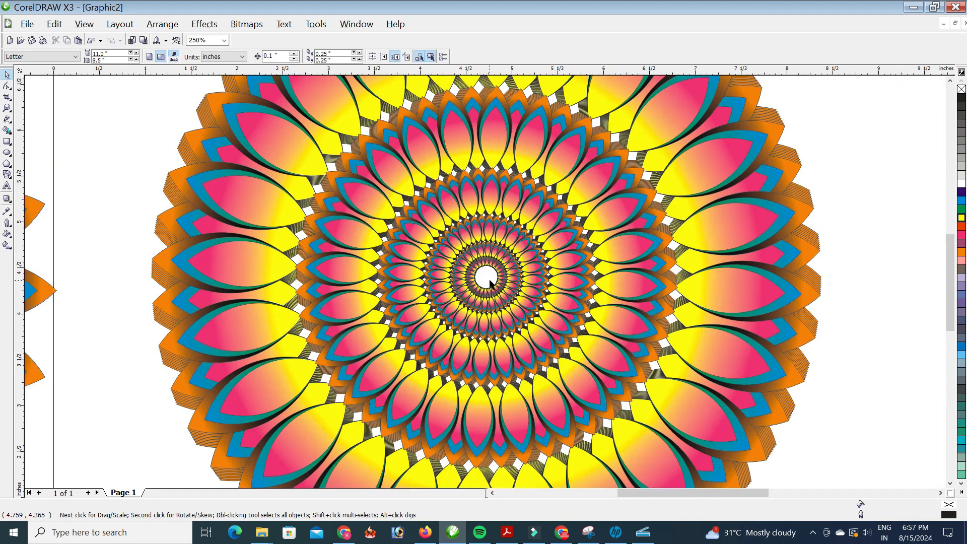
pyautogui.scroll(-1, 490, 282)
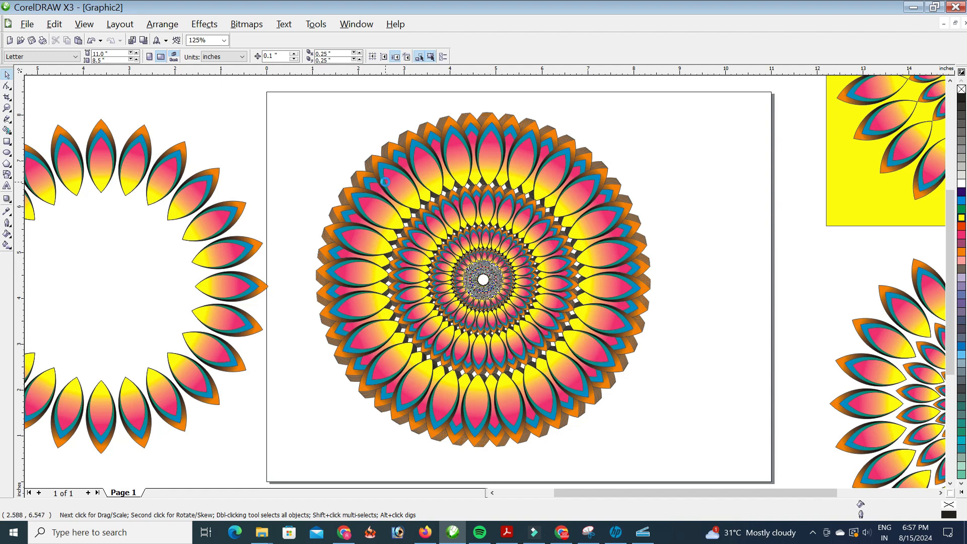
# Keep repeating the rotated copy until the layered petals fill the rim into a full circle, and deselect the mandala.
pyautogui.click(386, 186)
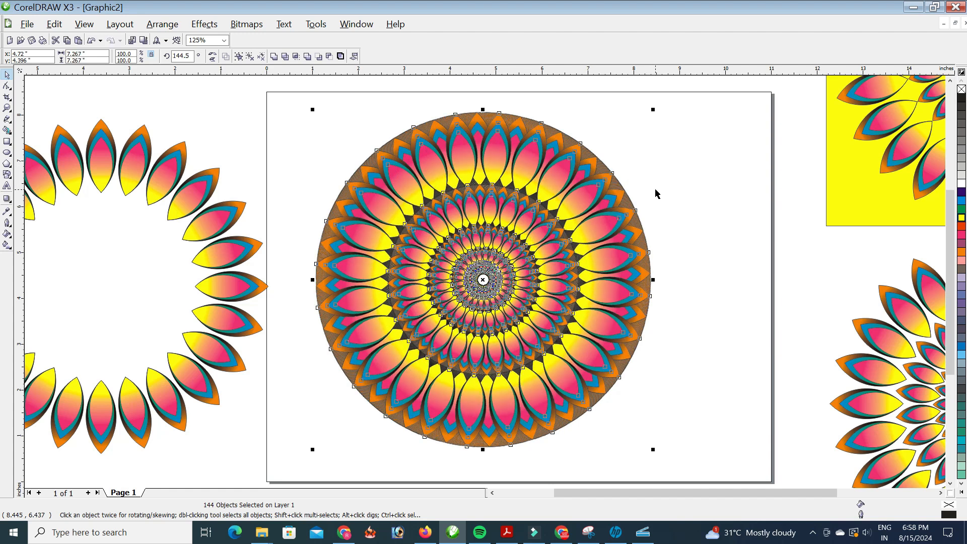
pyautogui.click(655, 299)
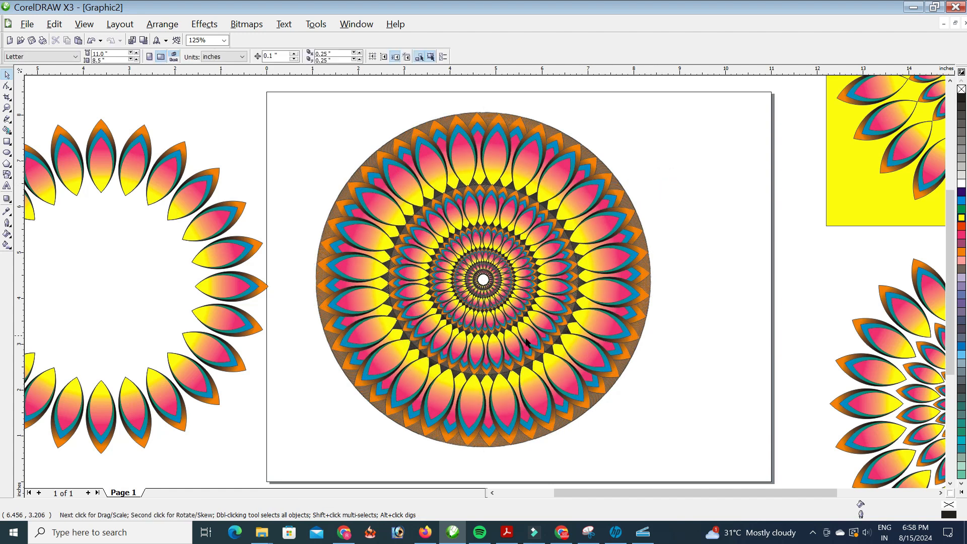
pyautogui.scroll(2, 486, 284)
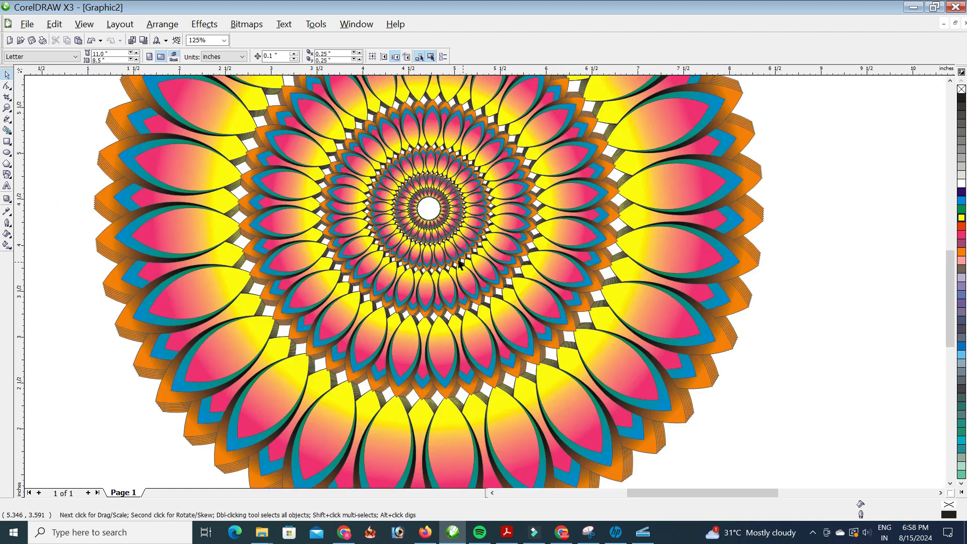
pyautogui.scroll(-2, 473, 277)
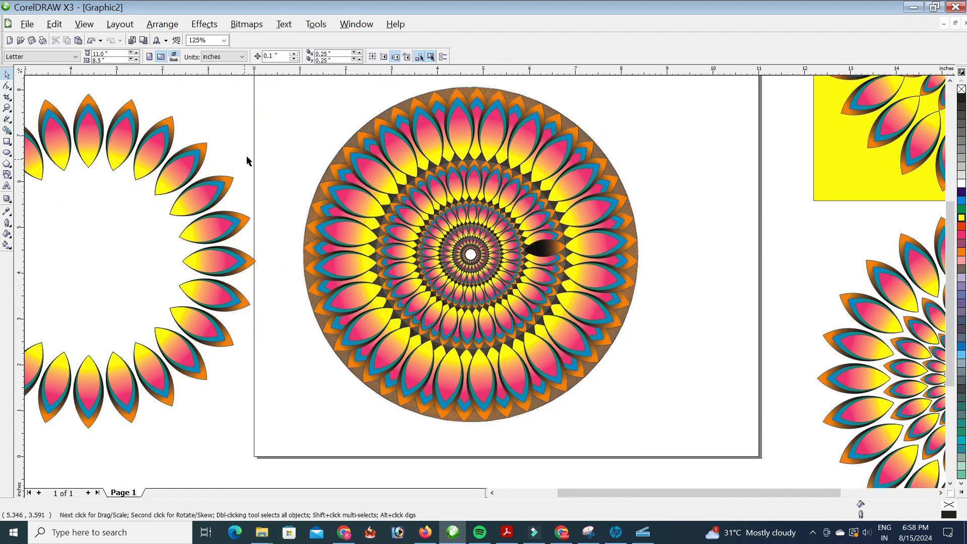
# Delete the spare petal ring beside the page.
pyautogui.scroll(-1, 247, 157)
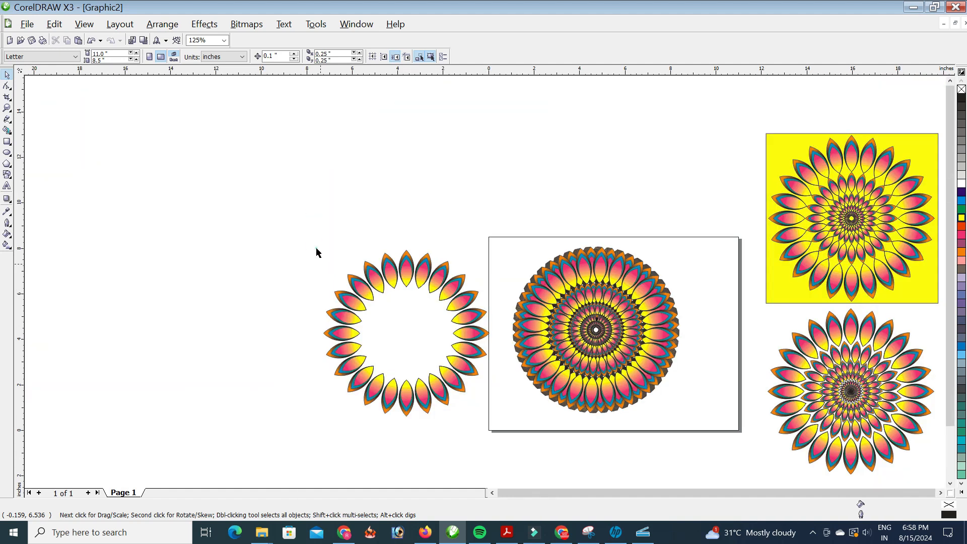
pyautogui.moveTo(304, 236); pyautogui.dragTo(499, 421)
pyautogui.press('Delete')
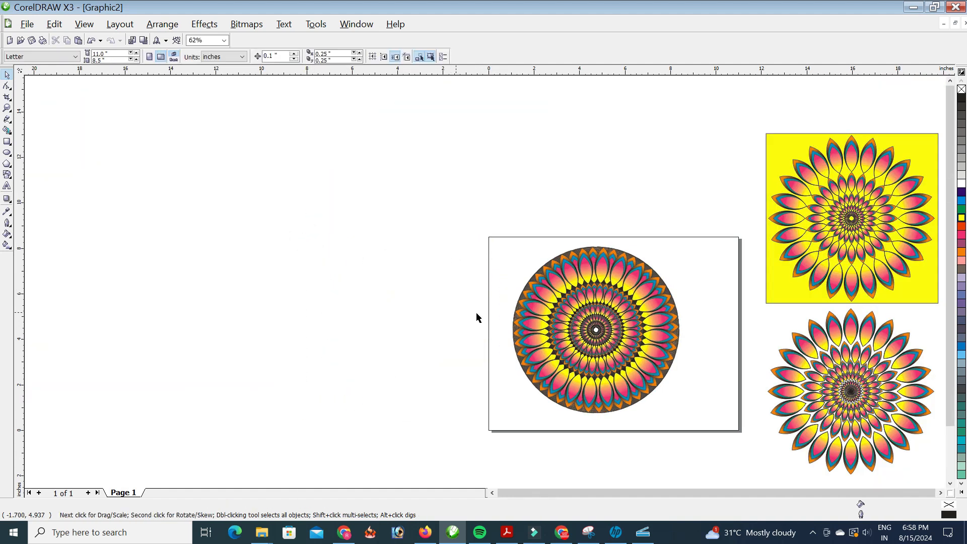
# Select all the layered copies of the mandala on the page and group them.
pyautogui.moveTo(492, 227); pyautogui.dragTo(698, 434)
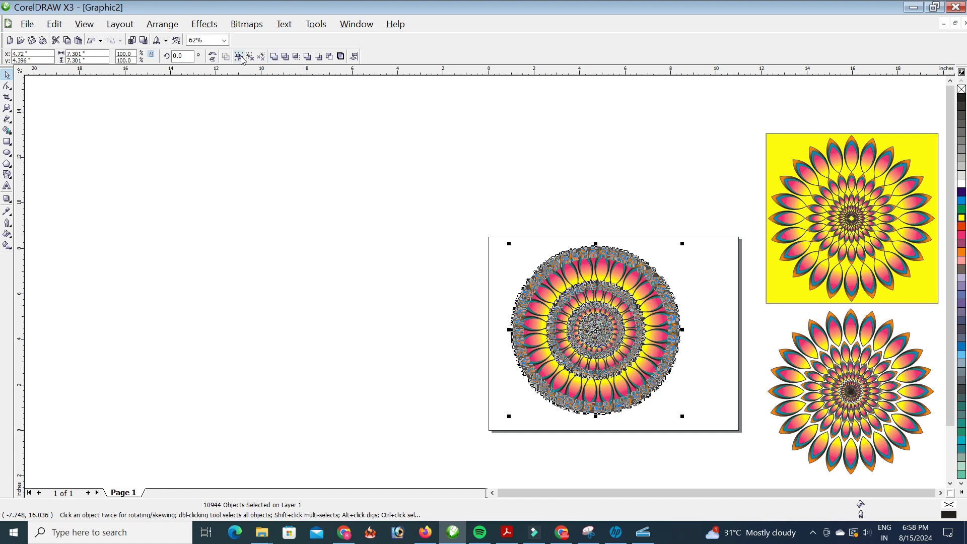
pyautogui.click(239, 57)
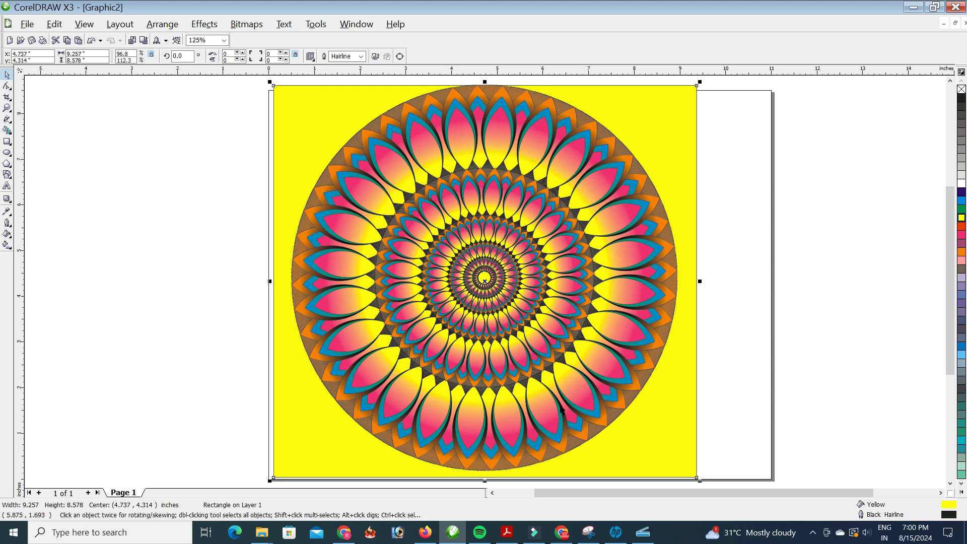
pyautogui.moveTo(657, 494); pyautogui.dragTo(757, 499)
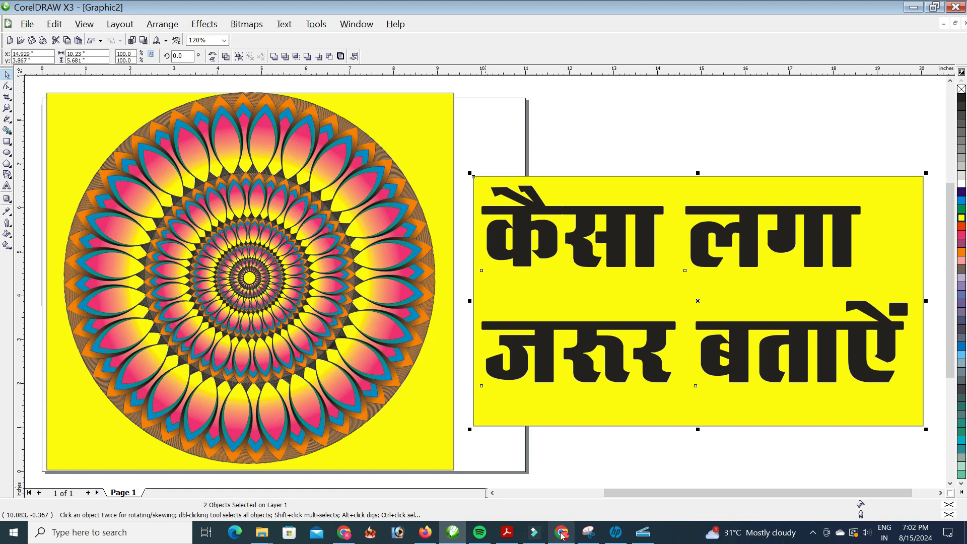
pyautogui.click(812, 532)
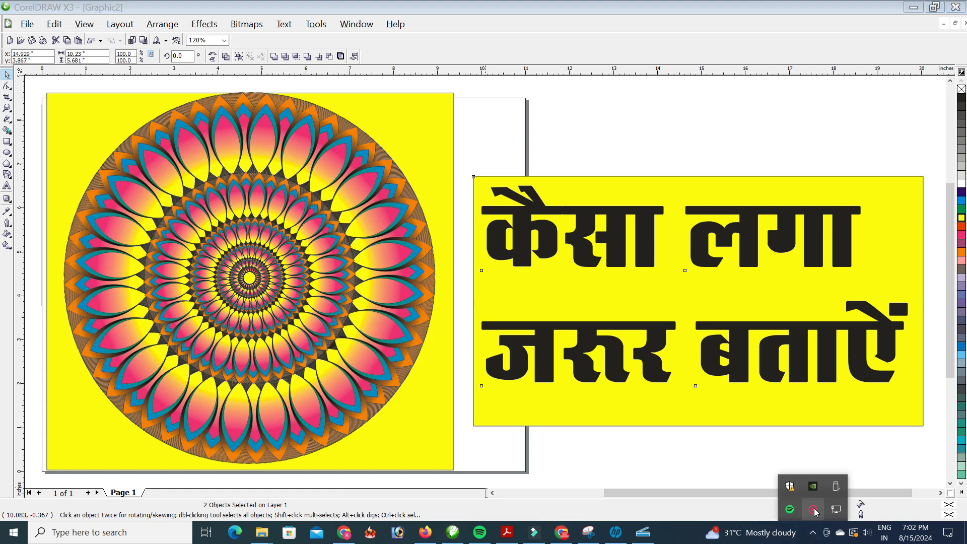
pyautogui.click(812, 510)
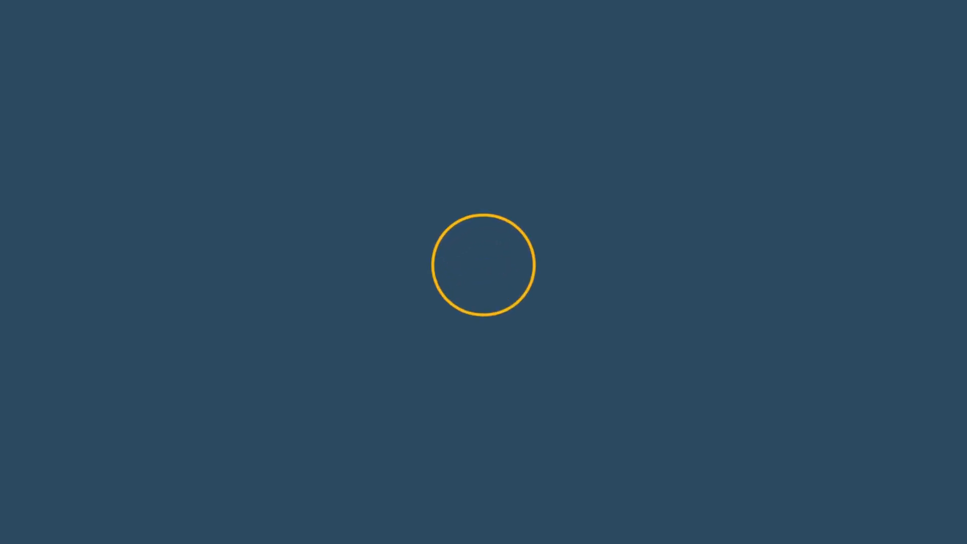